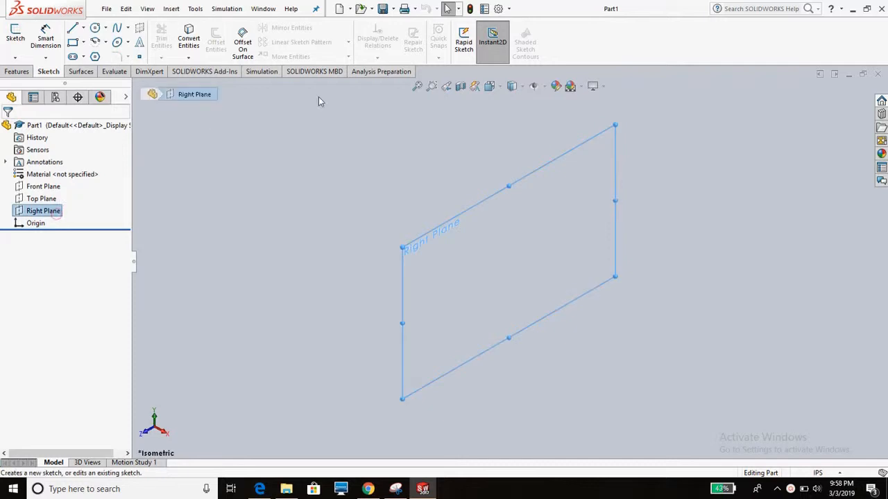
- Orient the view to look straight at the Right Plane
click(489, 86)
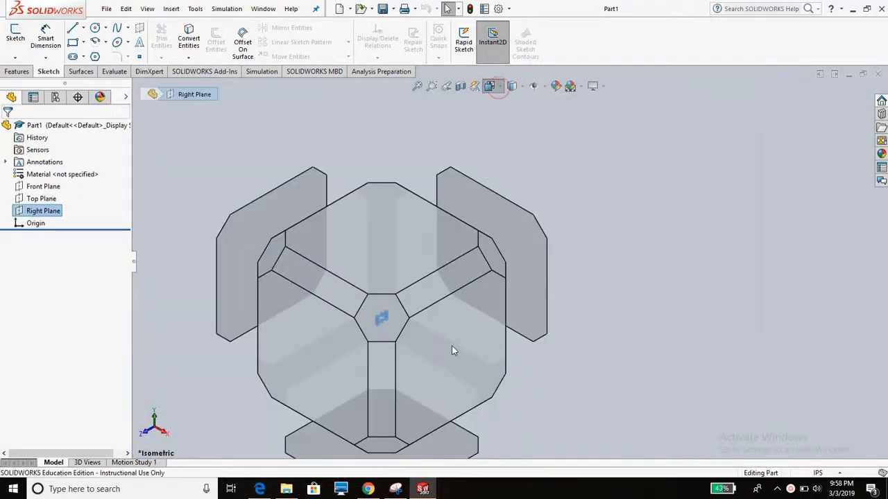
click(449, 332)
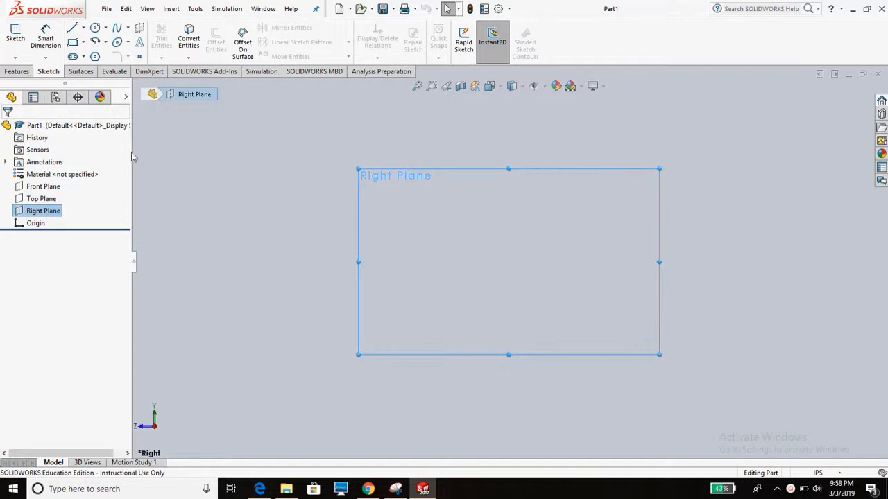
click(107, 8)
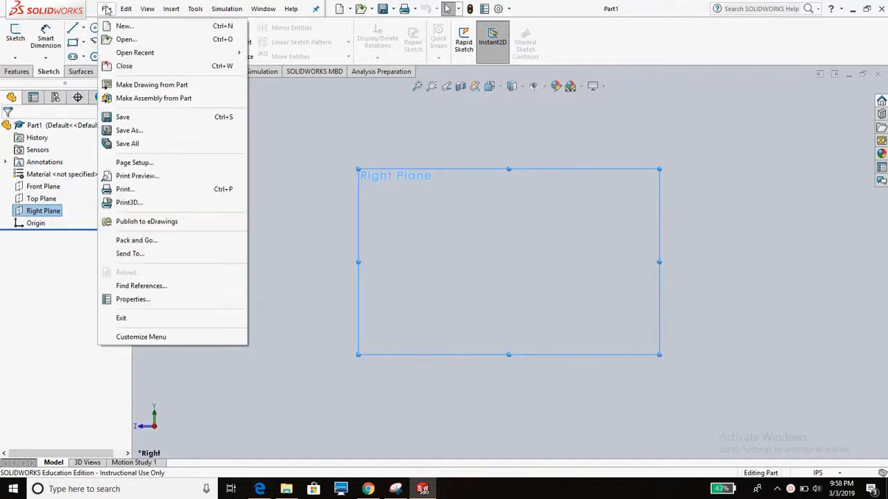
click(133, 43)
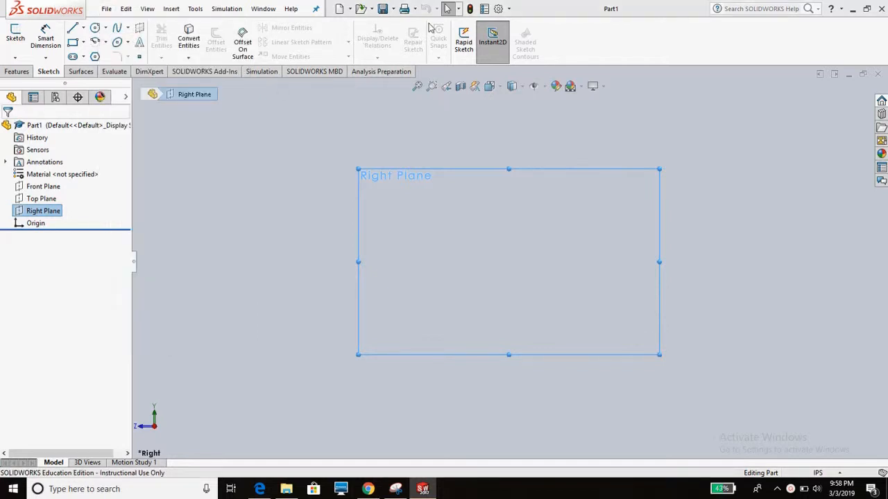
click(410, 8)
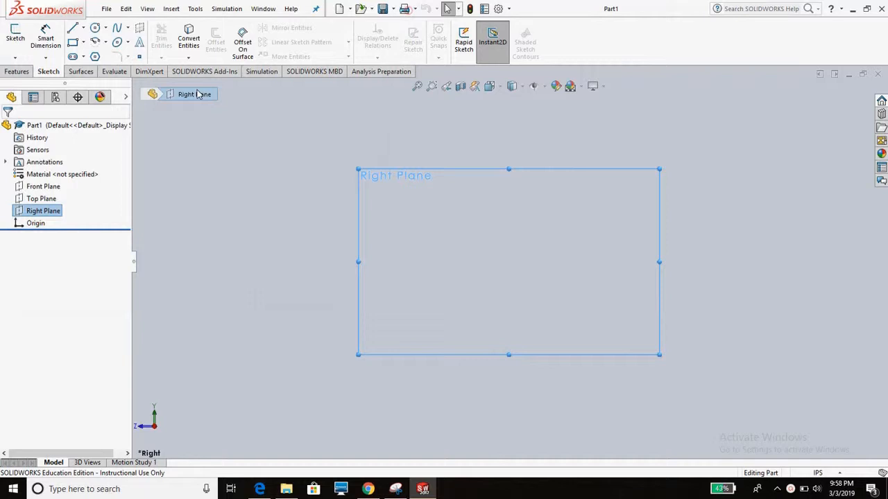
- Start a sketch on the Right Plane and insert the Antares glider drawing as a sketch picture with its default properties
click(15, 38)
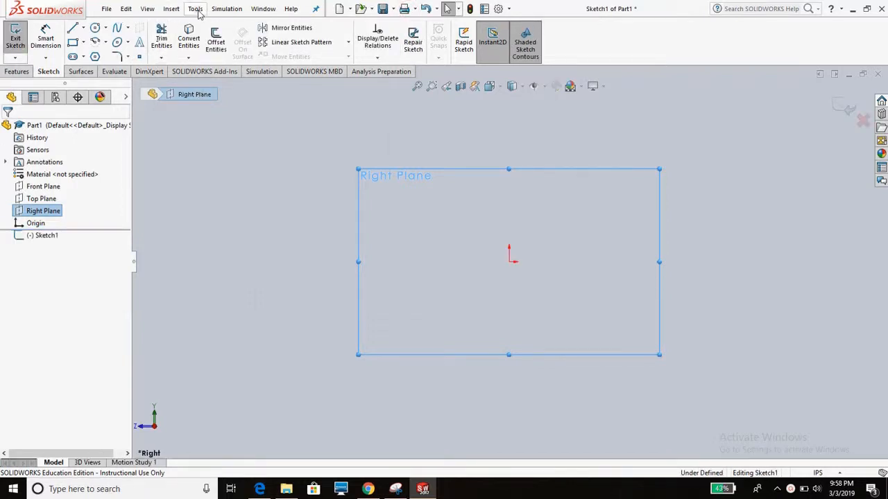
click(196, 9)
mouse_move(243, 353)
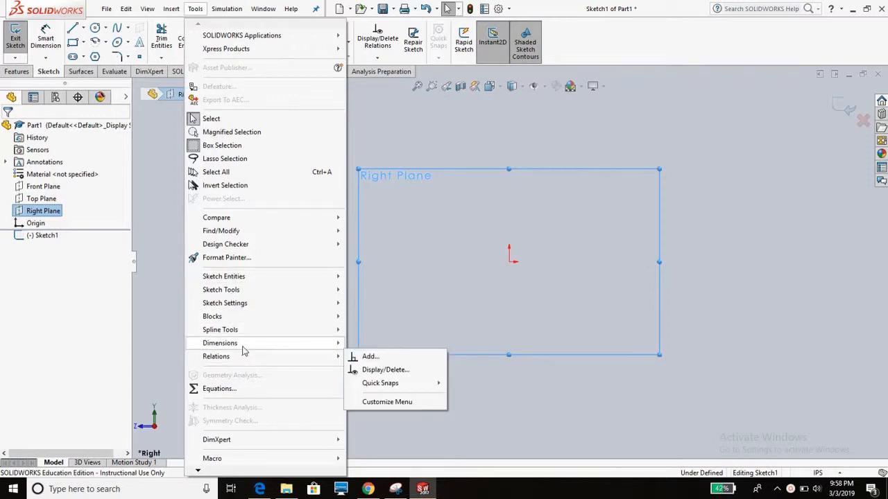
mouse_move(278, 306)
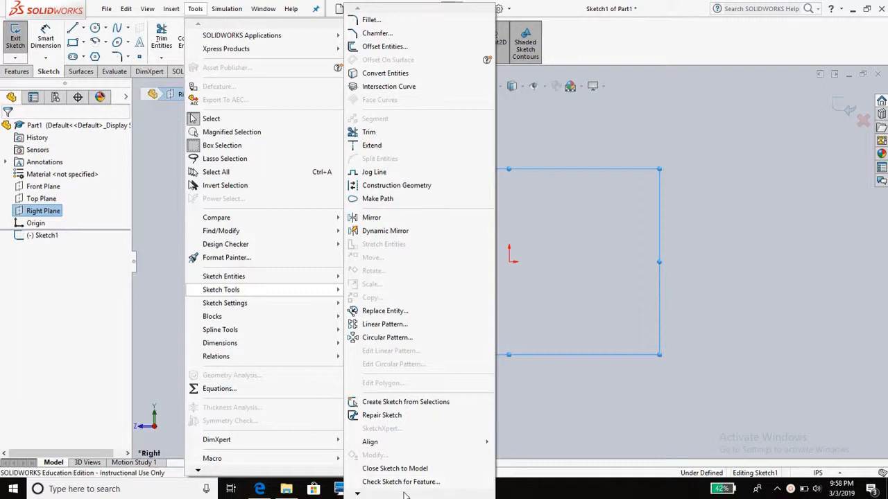
mouse_move(405, 496)
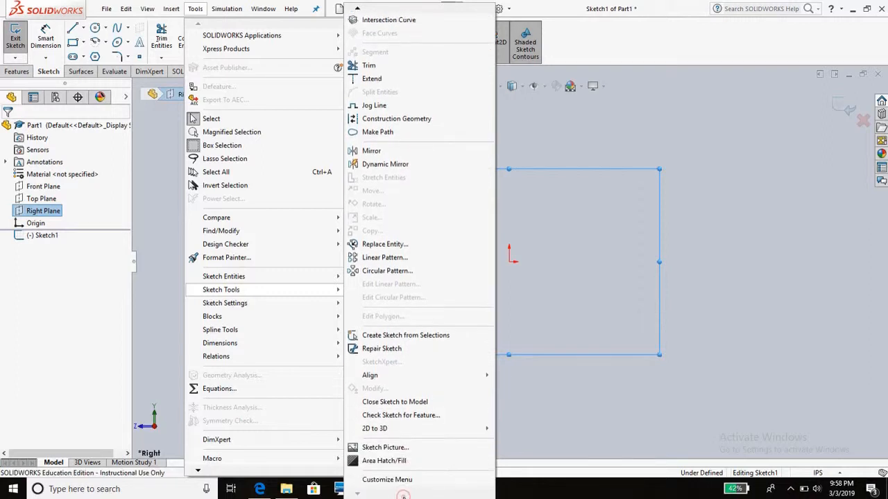
click(378, 447)
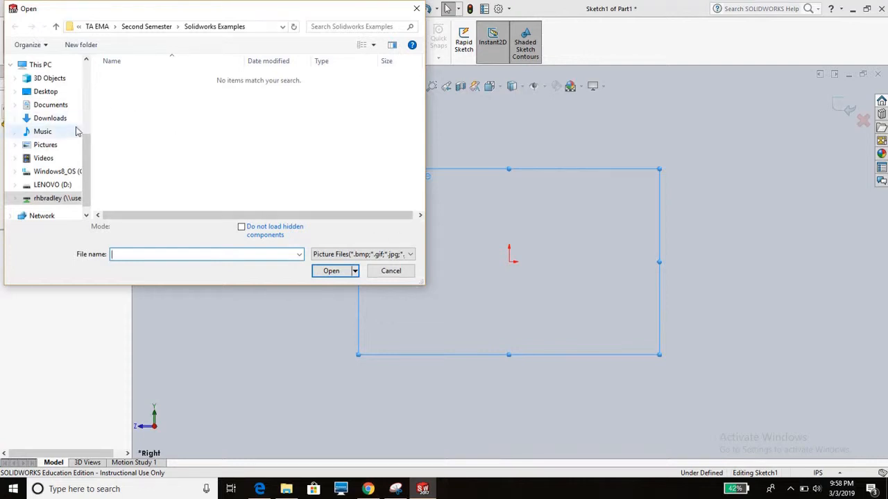
scroll(70, 146, up, 2)
key(Escape)
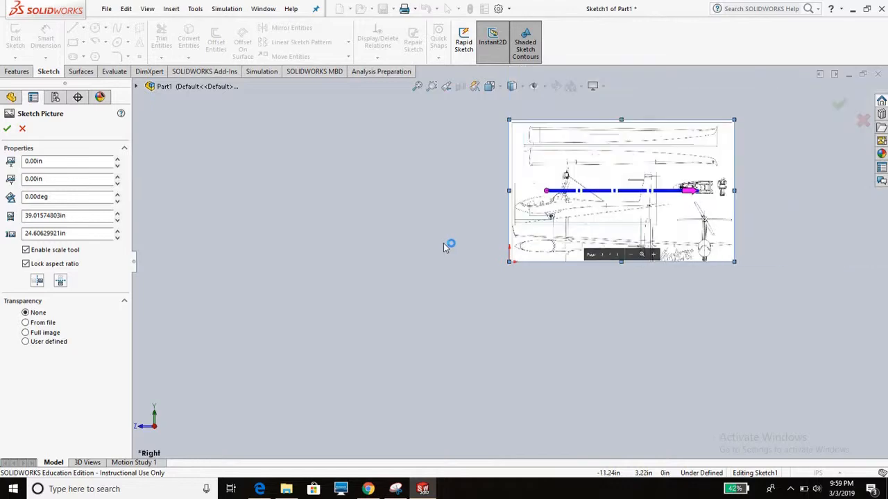
scroll(622, 187, down, 1)
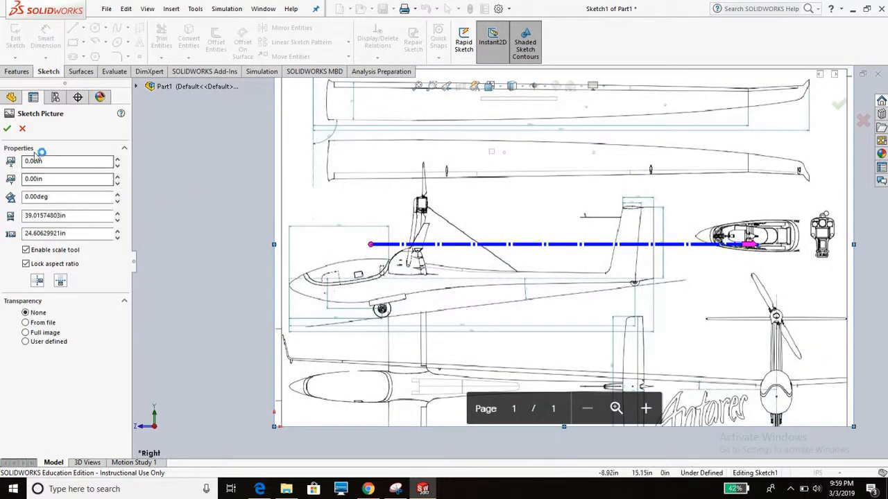
click(7, 129)
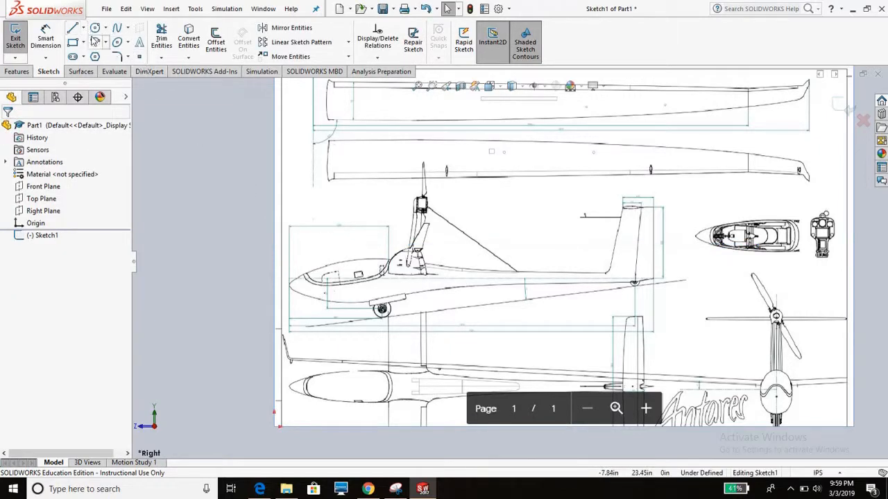
- Trace the upper edge of the glider's nose and front canopy in the side view with an open spline
scroll(333, 298, down, 4)
scroll(333, 299, up, 5)
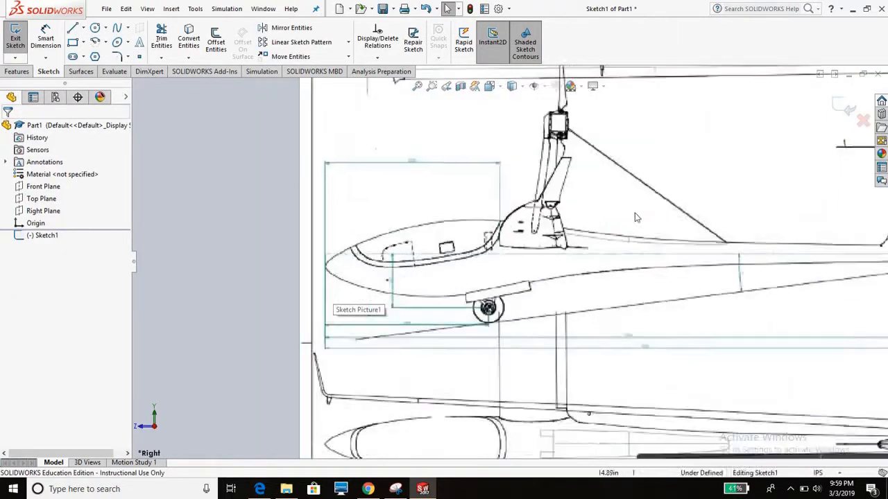
scroll(698, 254, down, 5)
scroll(698, 253, up, 5)
scroll(351, 258, down, 6)
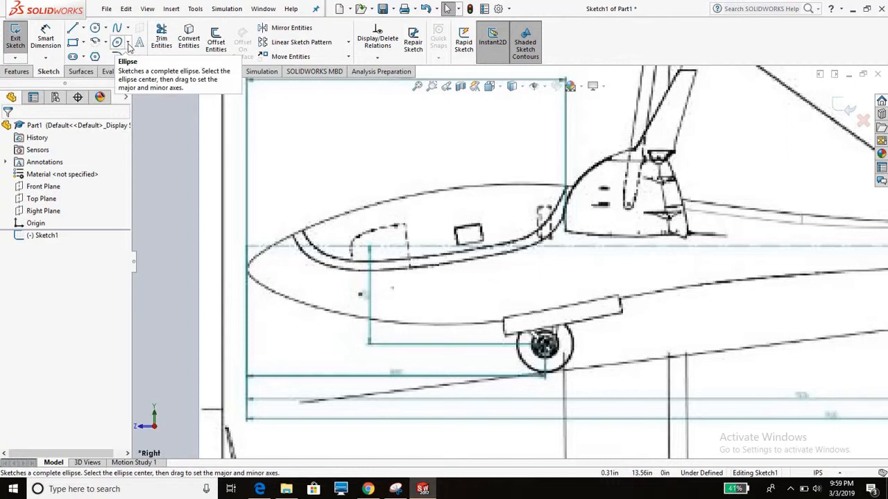
click(128, 28)
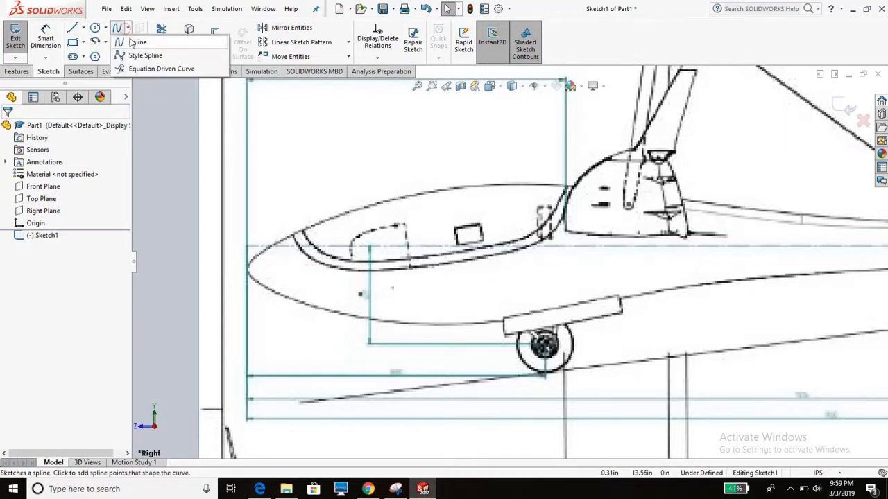
click(139, 40)
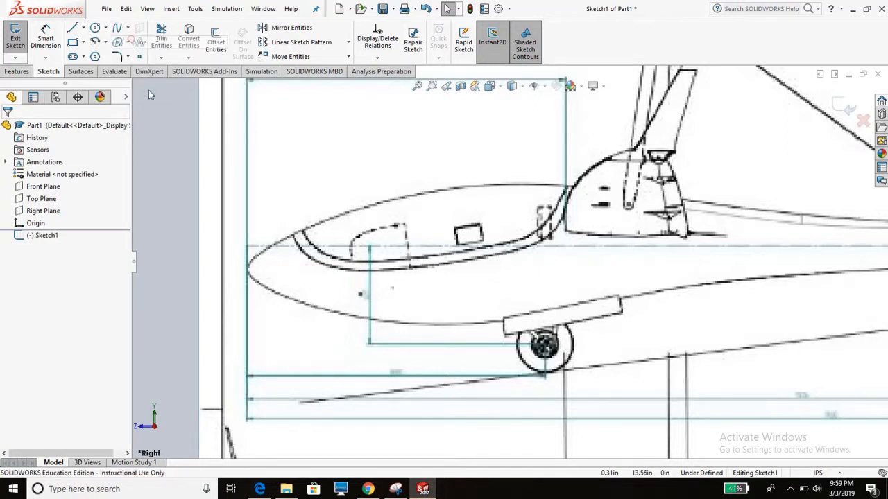
click(254, 262)
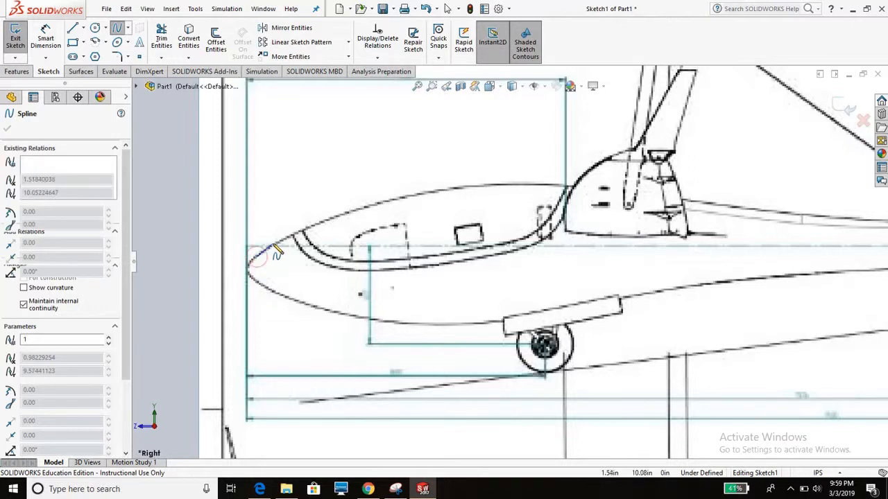
click(275, 245)
click(295, 236)
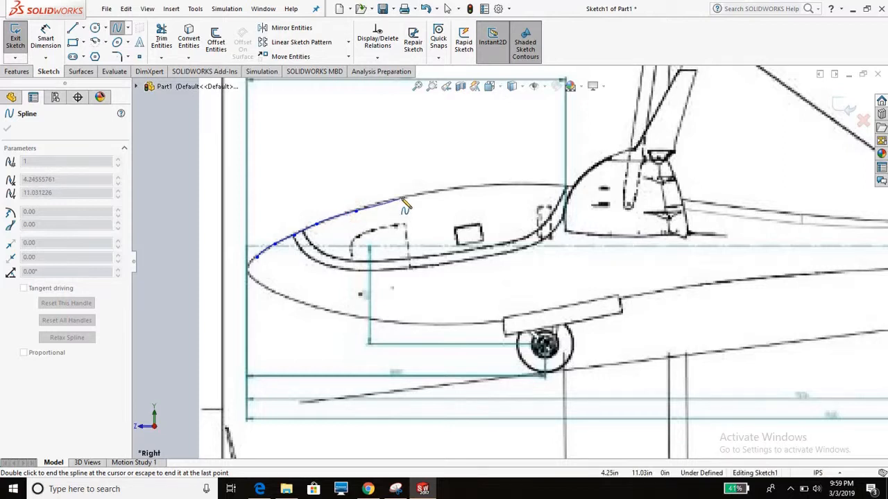
key(Escape)
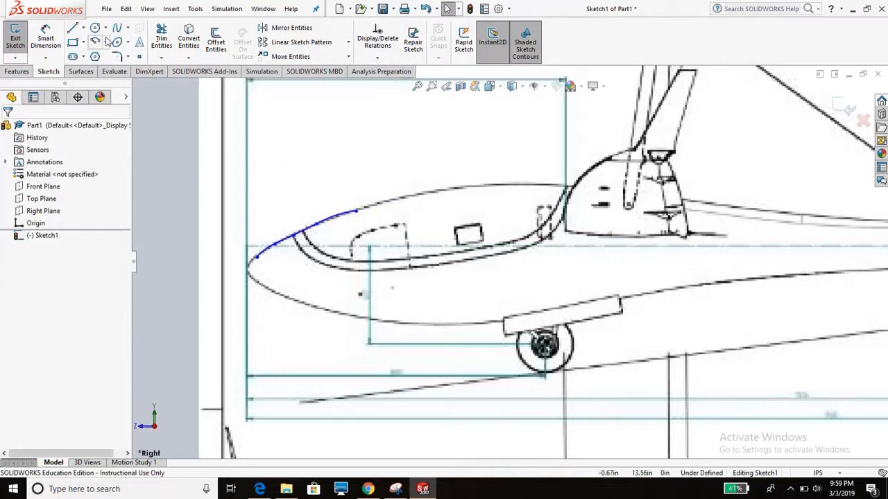
click(106, 42)
click(125, 58)
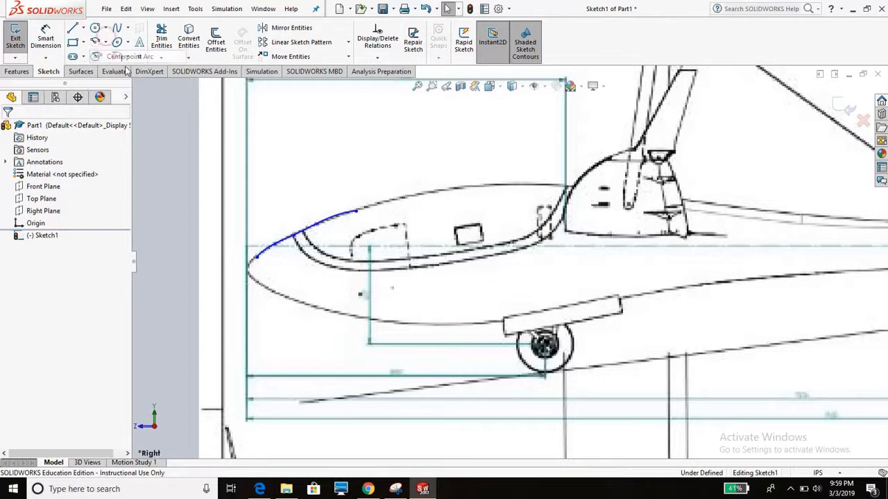
click(354, 208)
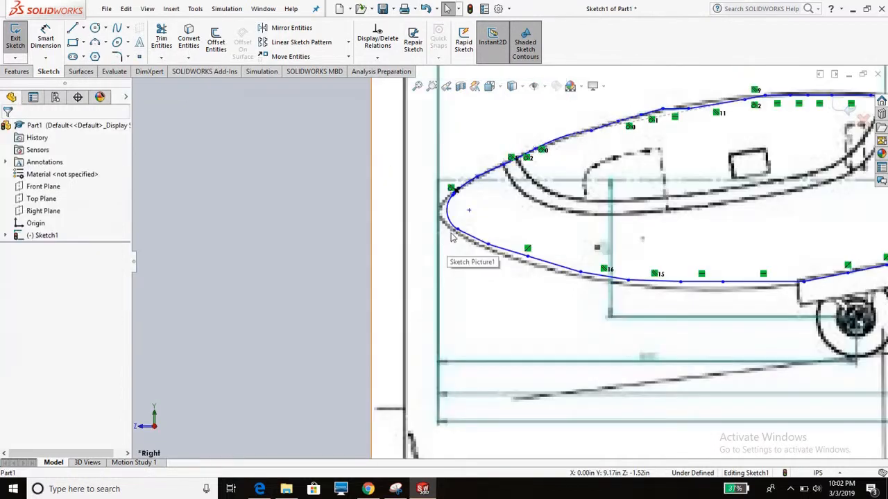
- Add a tangent relation between the nose arc and the adjoining line of the lower fuselage outline
scroll(455, 233, up, 6)
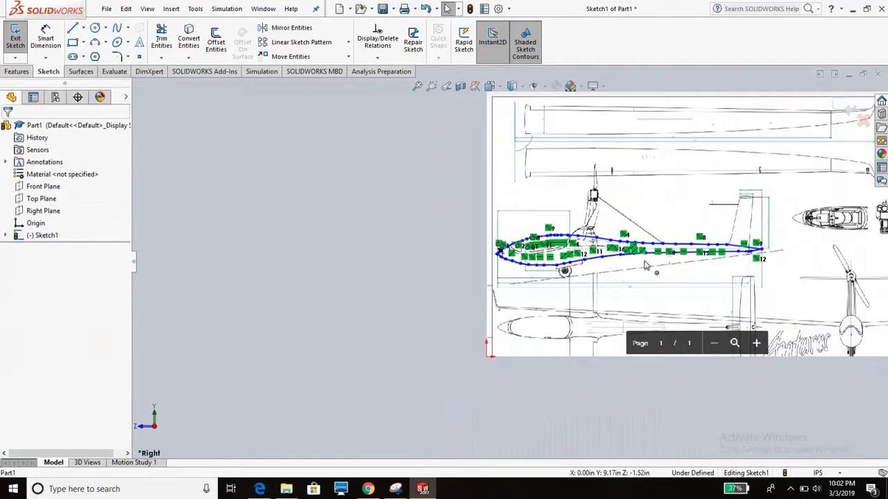
scroll(399, 260, down, 2)
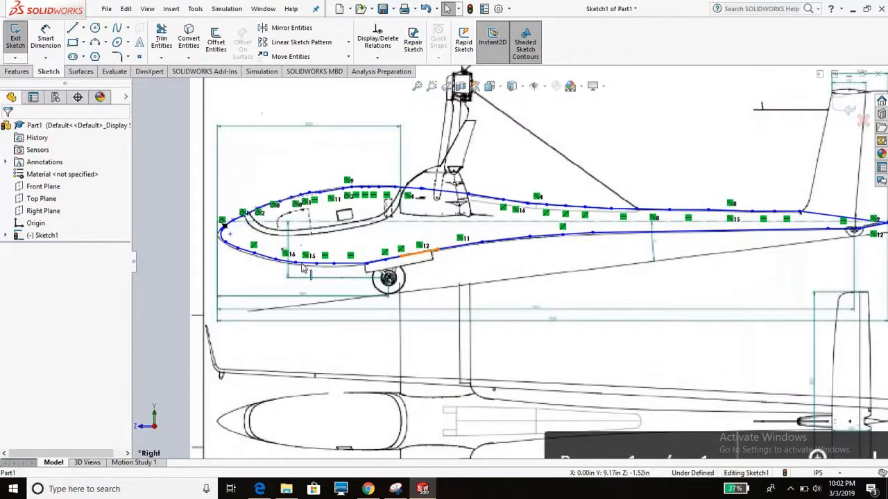
scroll(303, 269, down, 5)
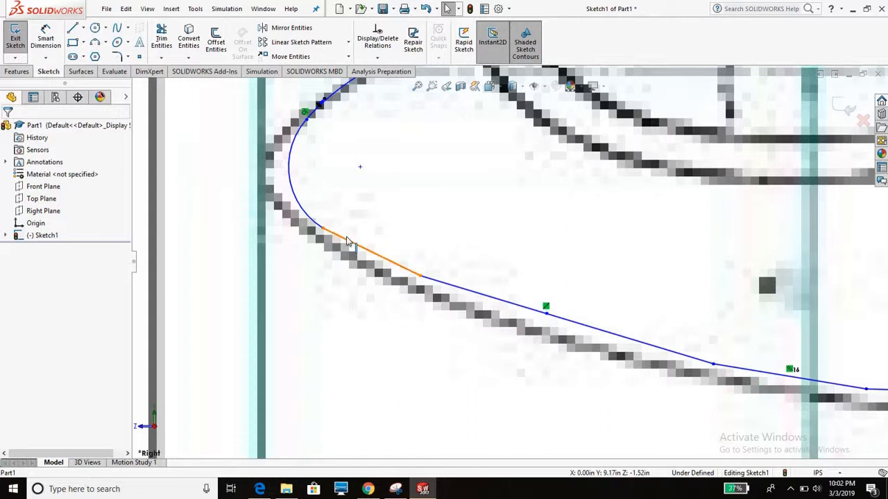
click(348, 242)
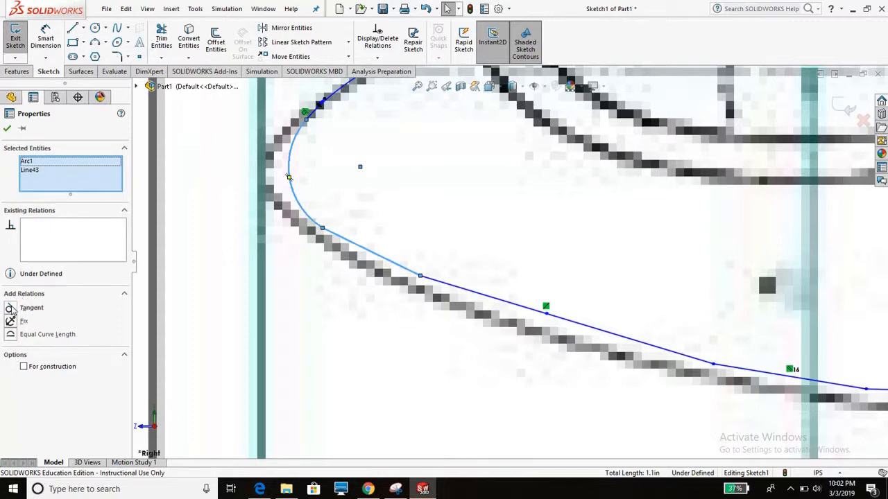
click(11, 308)
scroll(402, 215, up, 5)
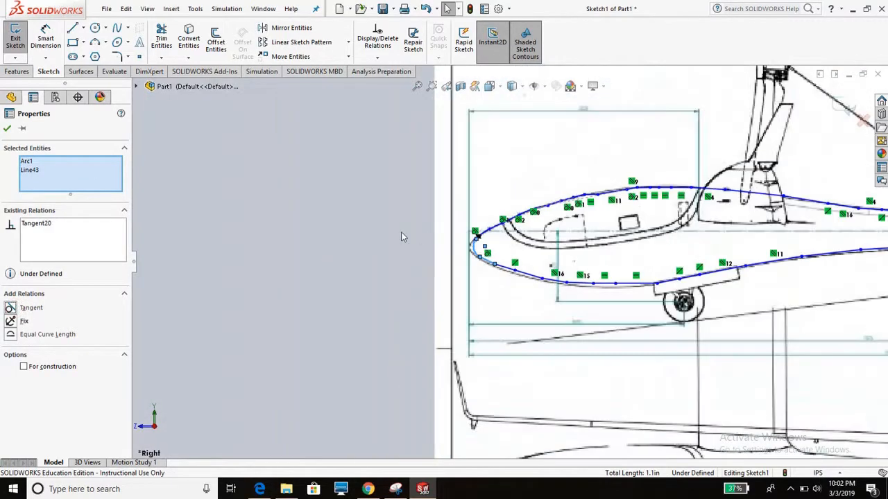
scroll(353, 229, up, 3)
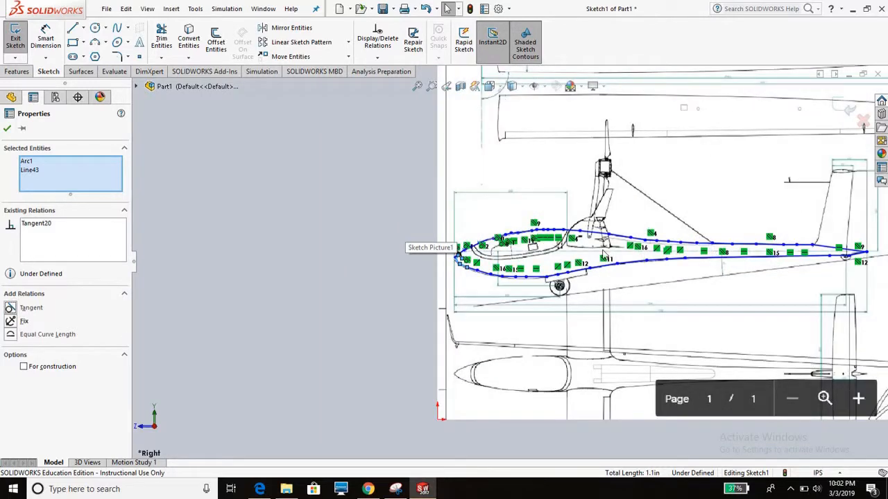
scroll(603, 253, up, 3)
scroll(576, 260, down, 5)
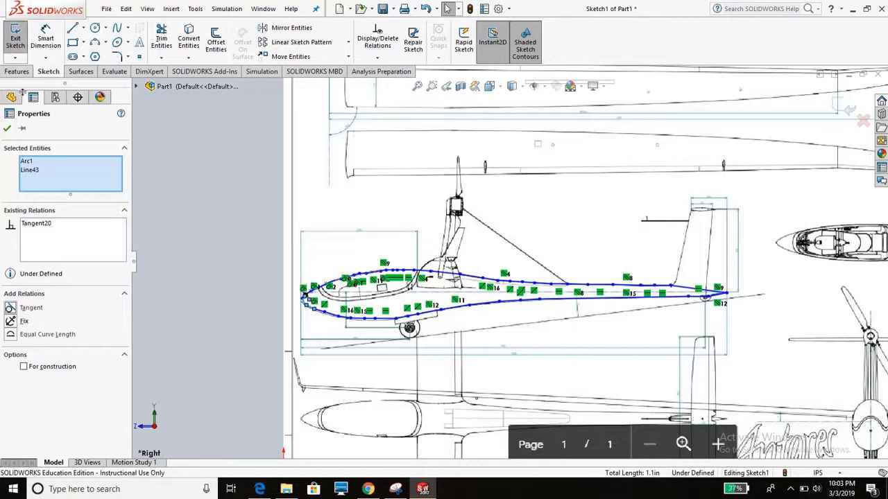
click(8, 129)
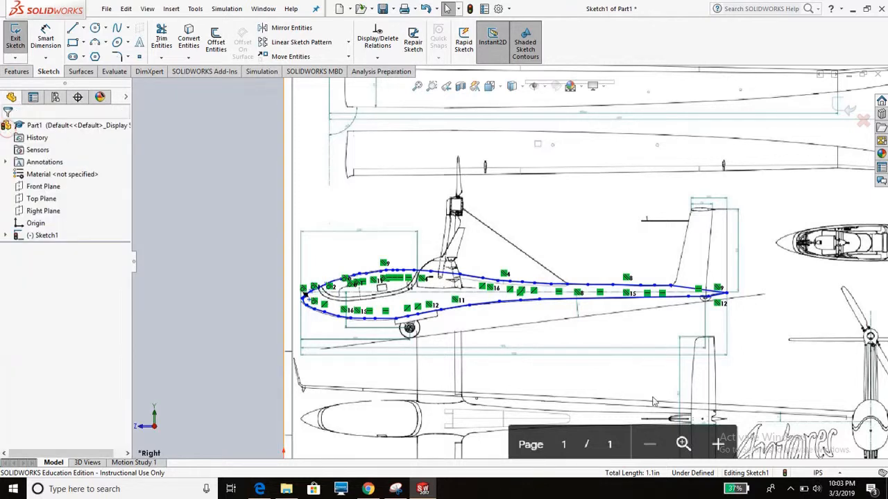
- Convert all the traced lines and the nose arc of the fuselage outline to construction geometry
mouse_move(230, 193)
mouse_down()
mouse_move(461, 316)
mouse_move(760, 398)
mouse_move(776, 390)
mouse_up()
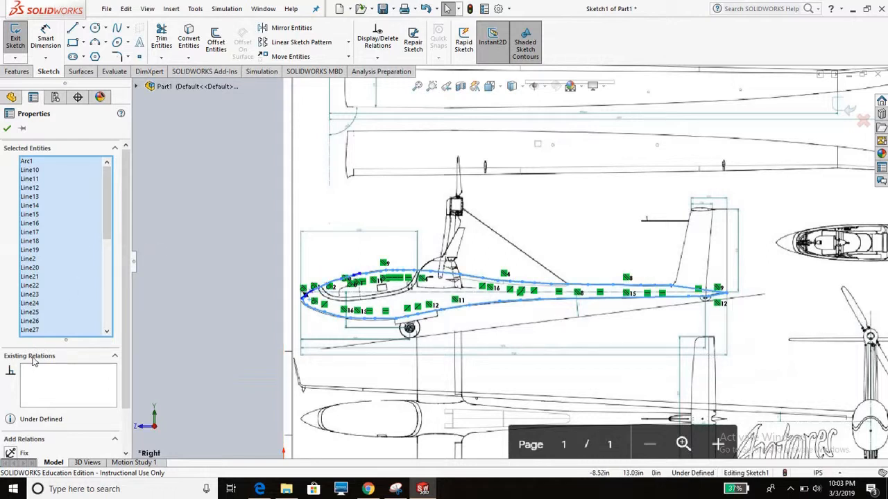
scroll(126, 284, down, 2)
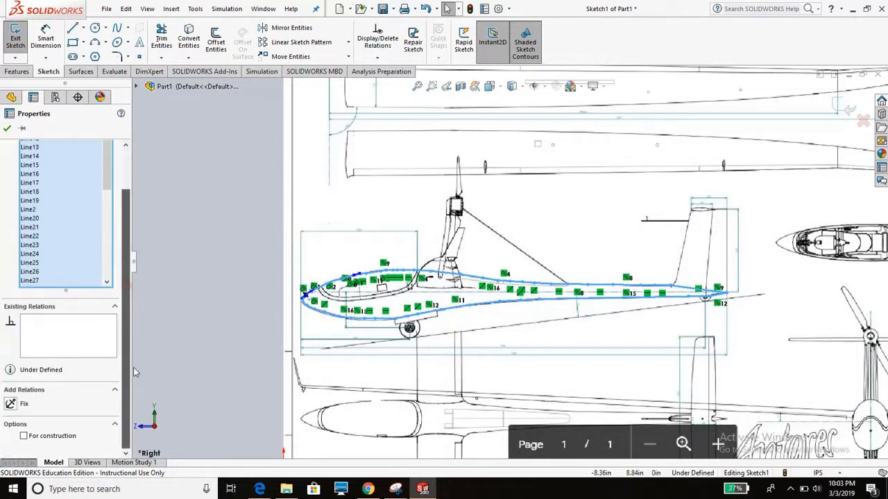
click(24, 436)
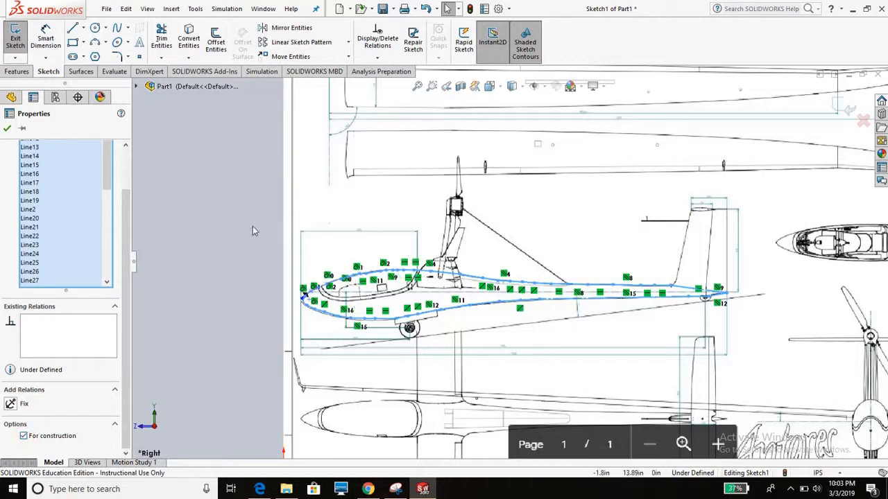
scroll(335, 303, down, 5)
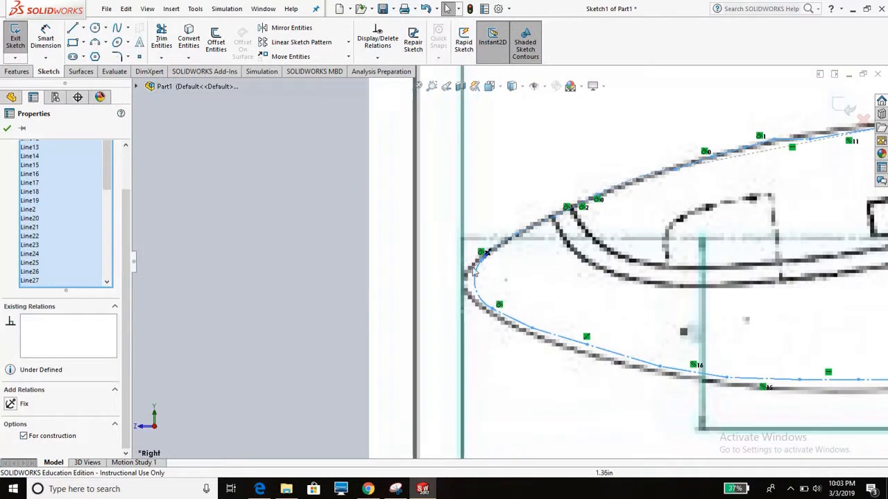
click(7, 129)
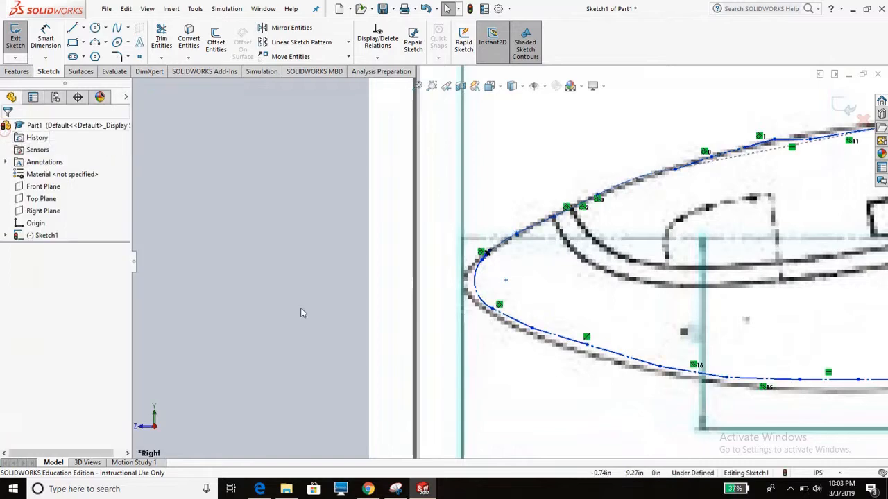
- Show the whole sketch in isometric view and exit the fuselage outline sketch
key(f)
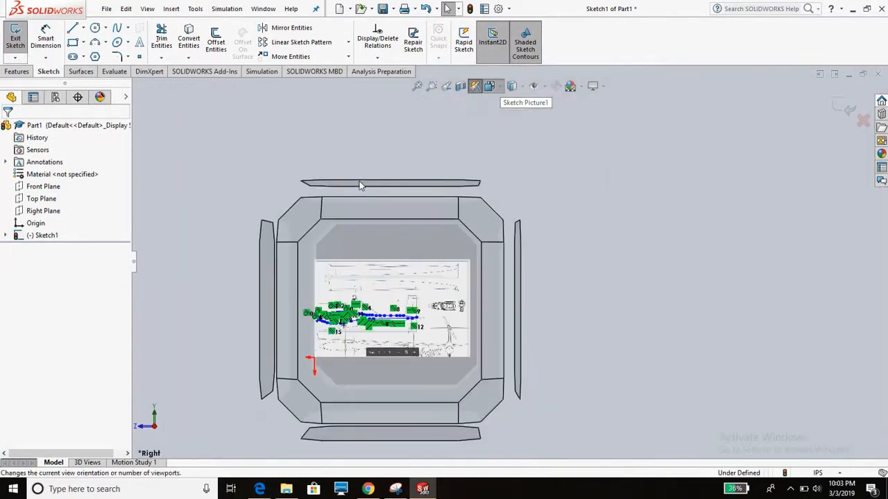
click(315, 217)
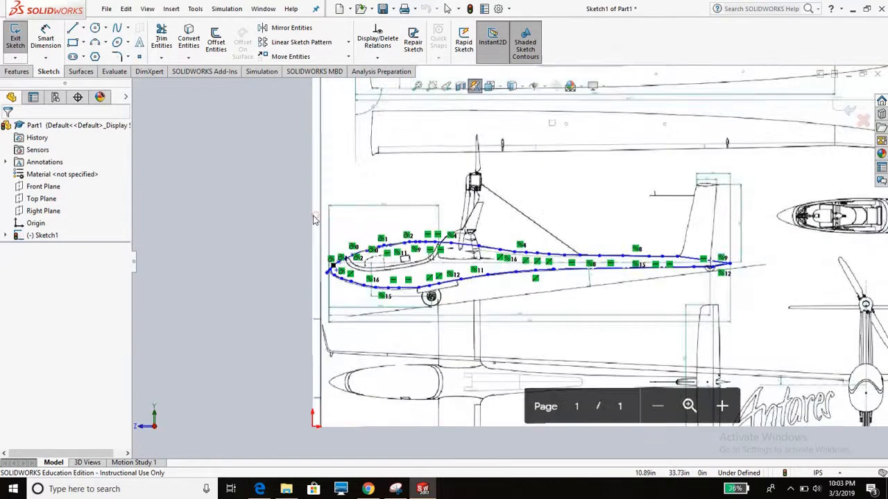
click(41, 187)
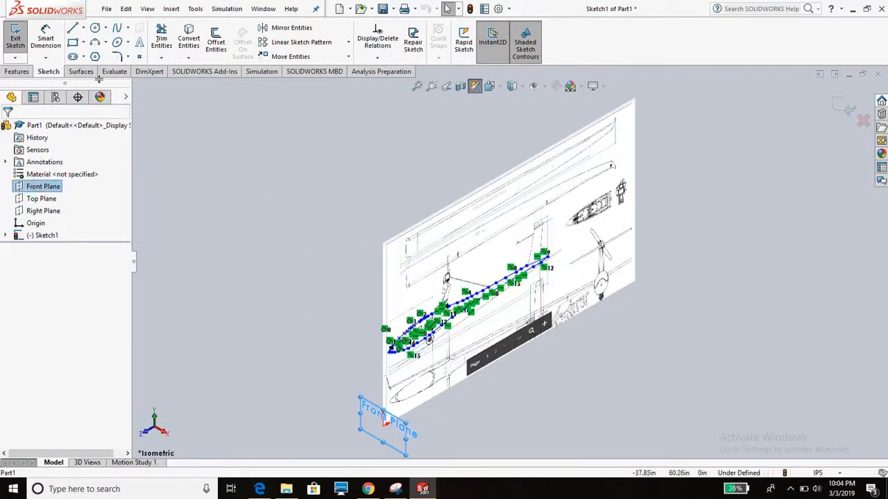
click(20, 44)
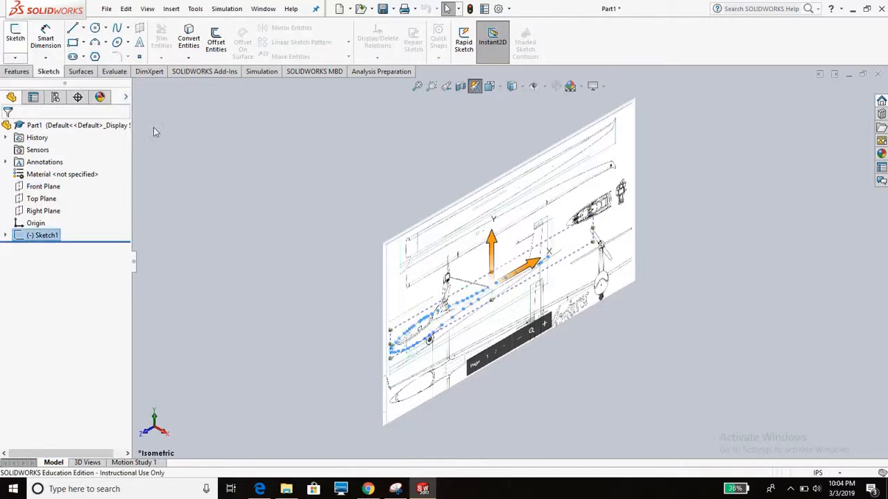
- Start a reference plane parallel to the Front Plane with a flipped offset of 0.80 in
click(58, 188)
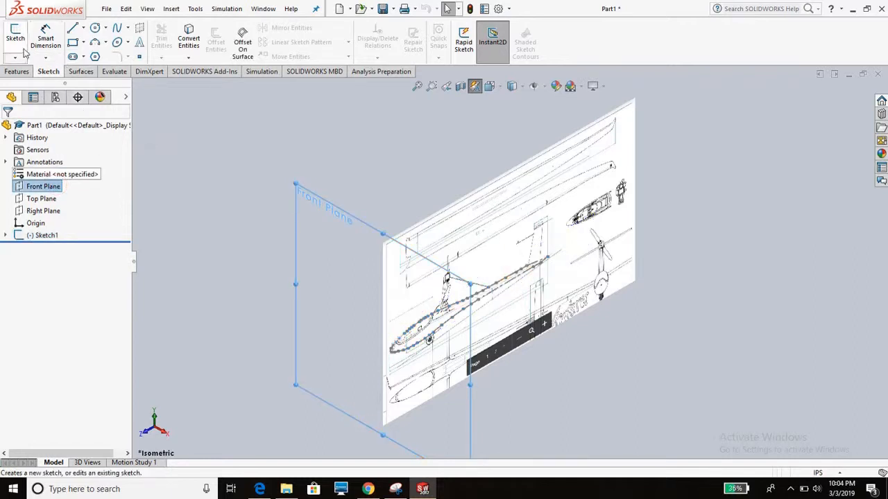
click(171, 9)
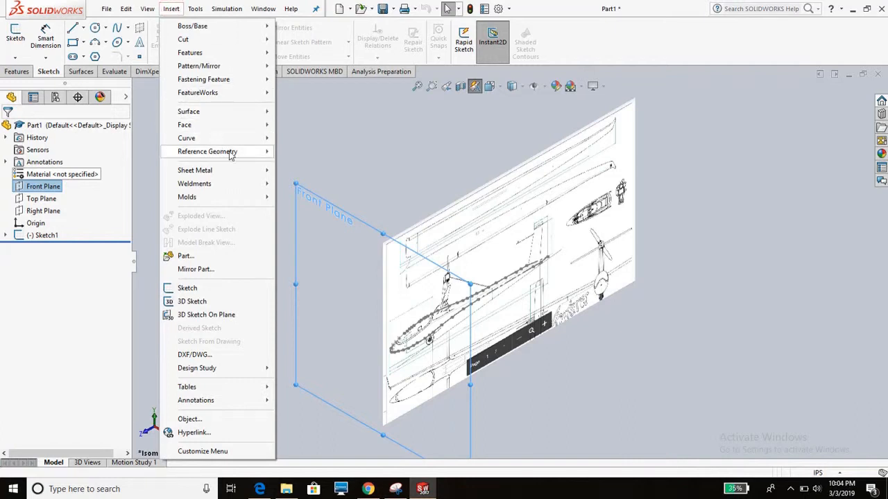
mouse_move(231, 155)
click(317, 151)
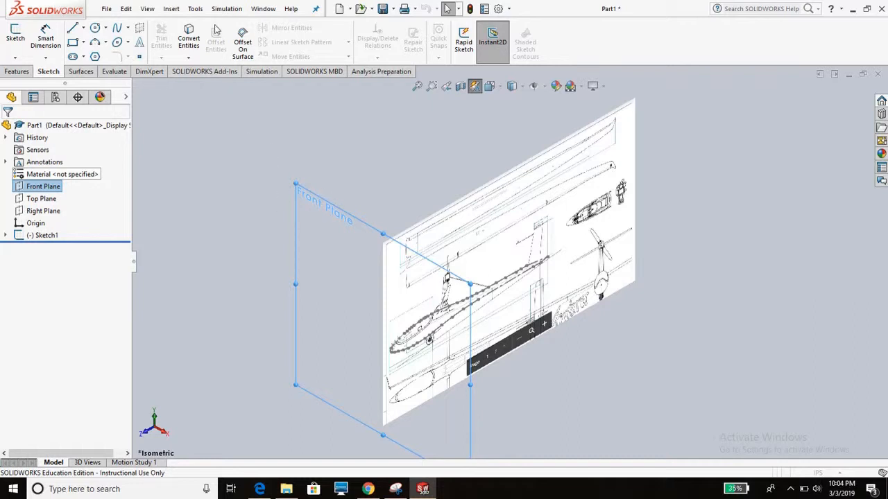
click(337, 210)
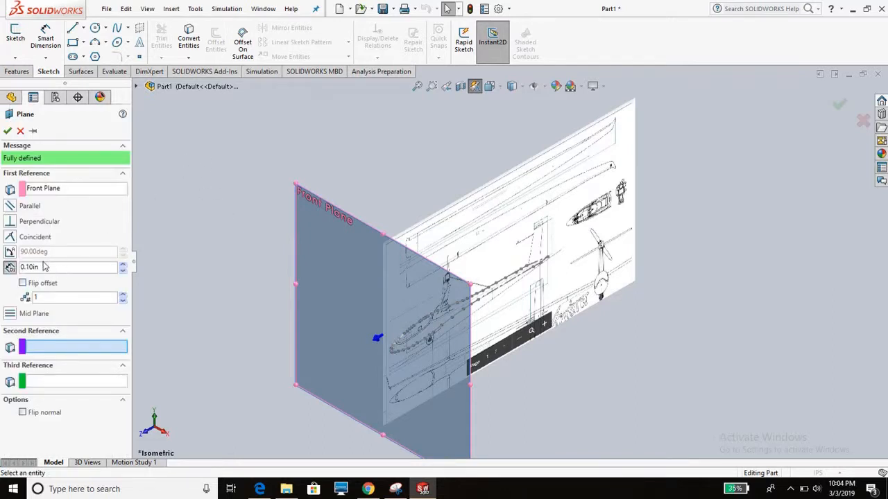
click(43, 267)
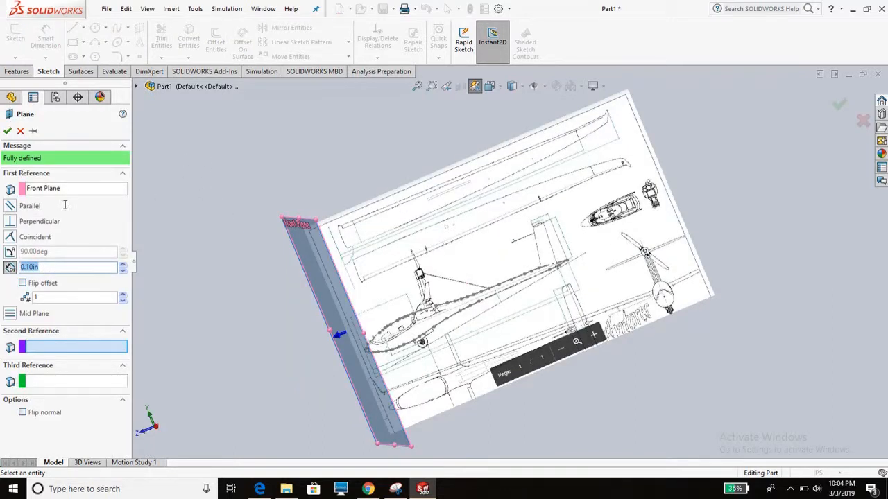
click(23, 283)
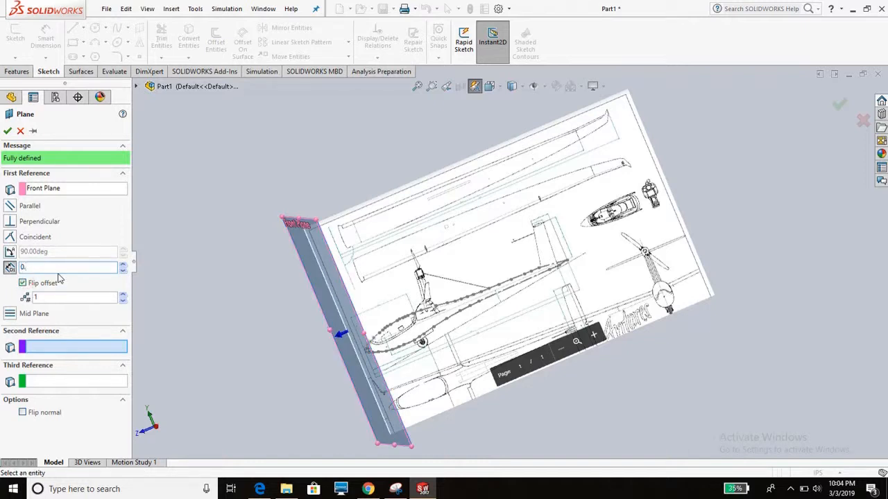
key(Return)
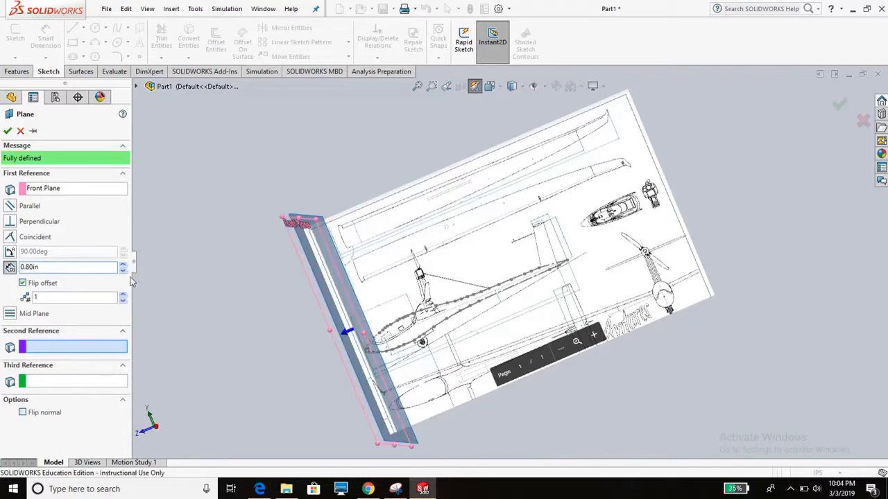
- Try an offset of 1.30 in for the new plane against the fuselage nose
mouse_move(533, 266)
middle_down()
mouse_move(414, 275)
mouse_move(493, 295)
mouse_move(470, 280)
middle_up()
scroll(470, 280, down, 5)
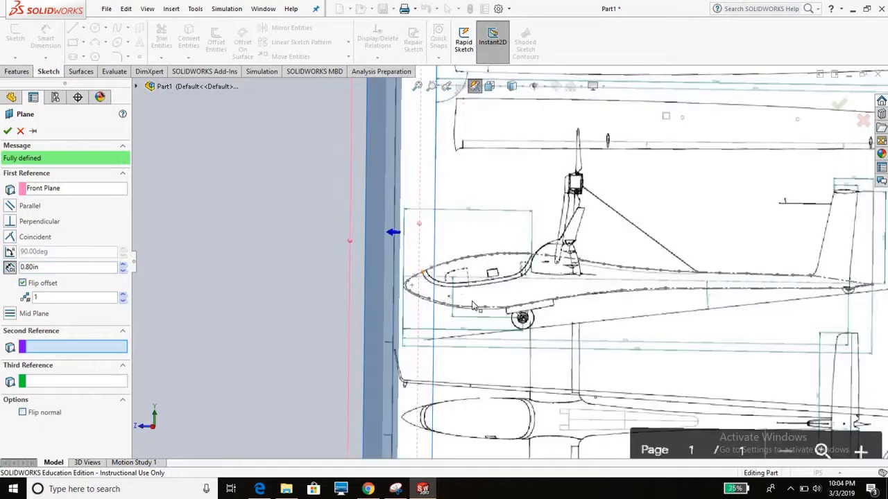
scroll(401, 280, down, 4)
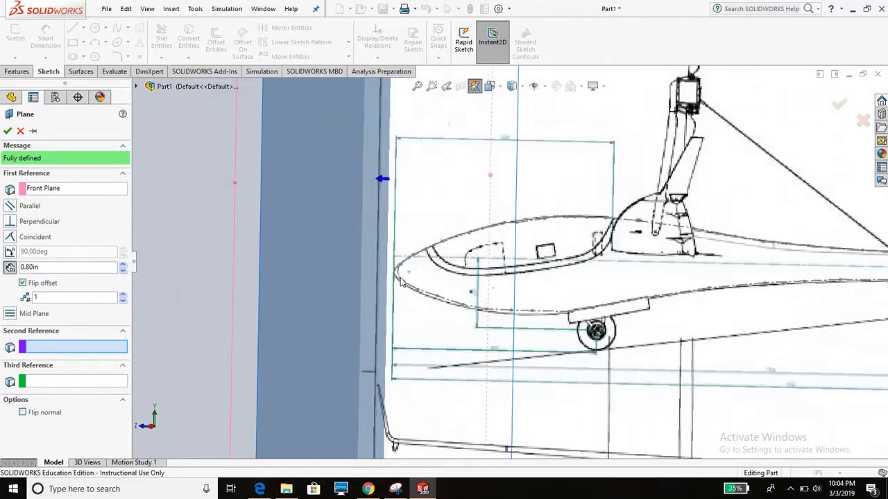
middle_drag(413, 264, 430, 258)
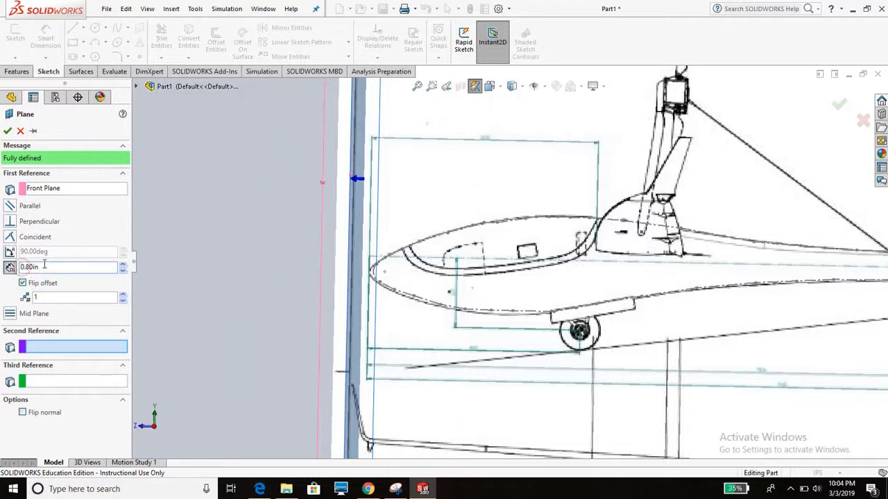
double_click(21, 268)
text(0.3)
key(Return)
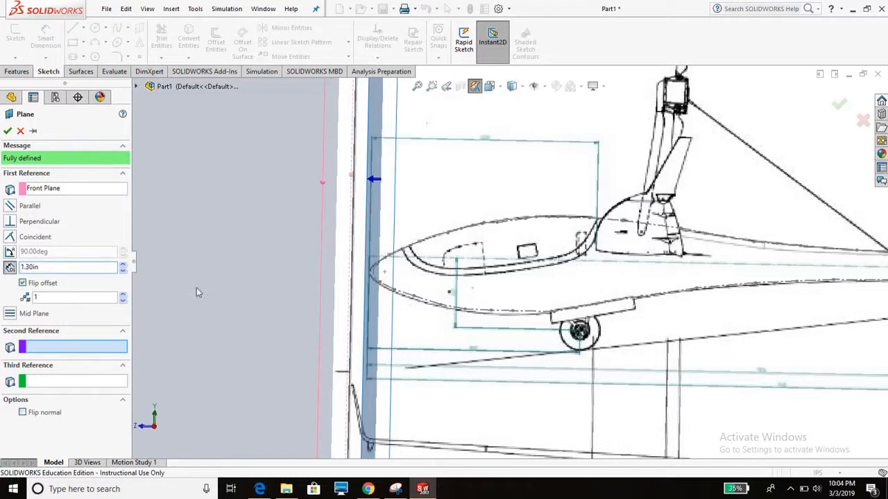
- Set the plane's offset to 1.45 in so it crosses the fuselage nose, and create the plane
mouse_move(340, 240)
middle_down()
mouse_move(369, 237)
mouse_move(344, 240)
middle_up()
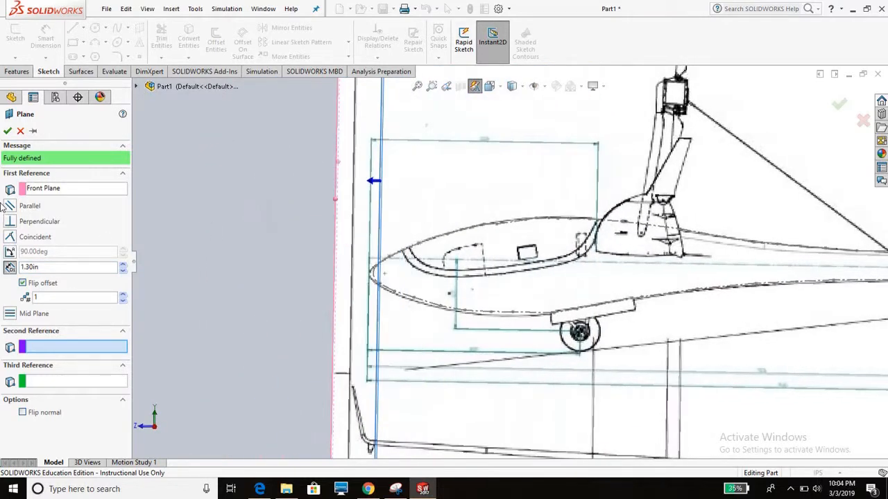
double_click(47, 266)
text(1)
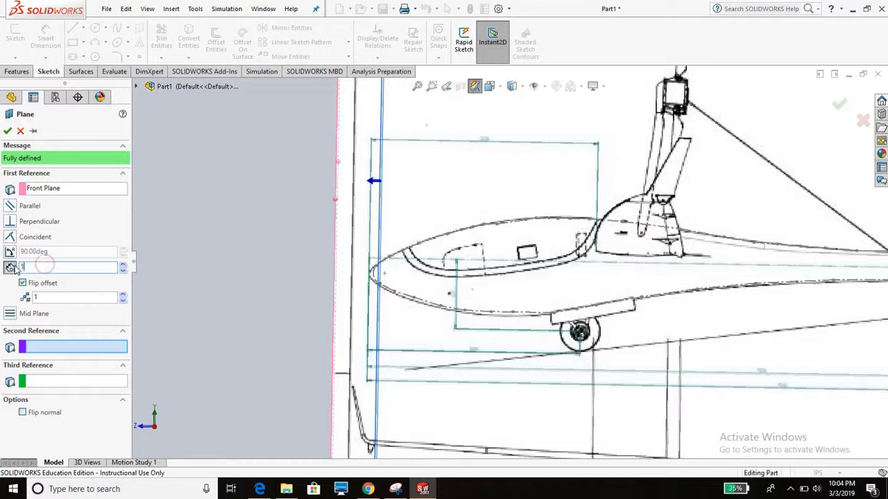
text(.45)
key(Return)
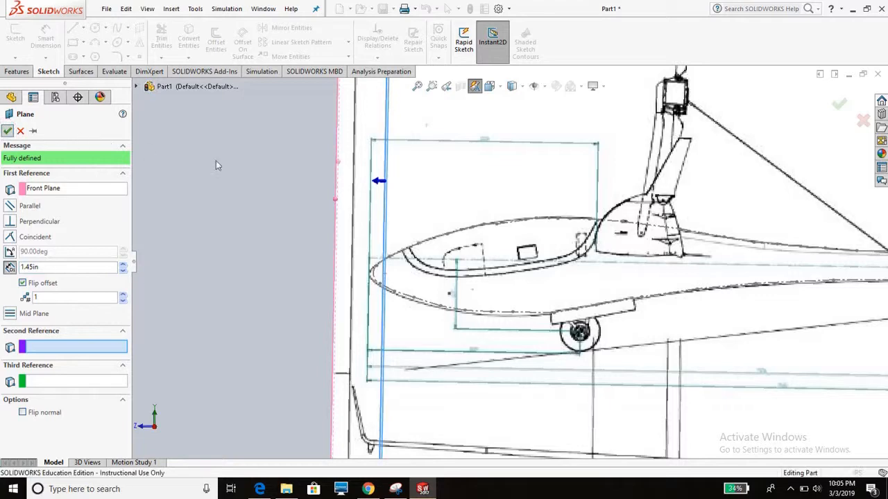
scroll(400, 210, up, 5)
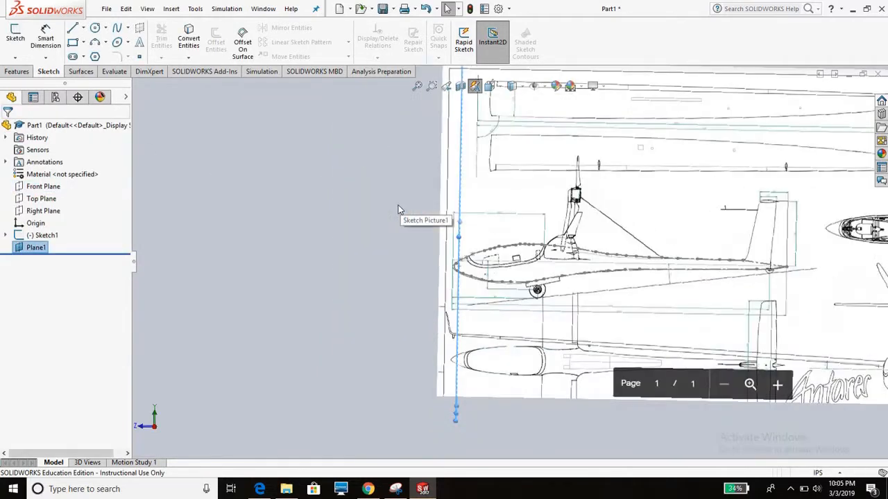
- Suppress the glider sketch picture so only the traced fuselage outline and the plane are displayed
click(456, 126)
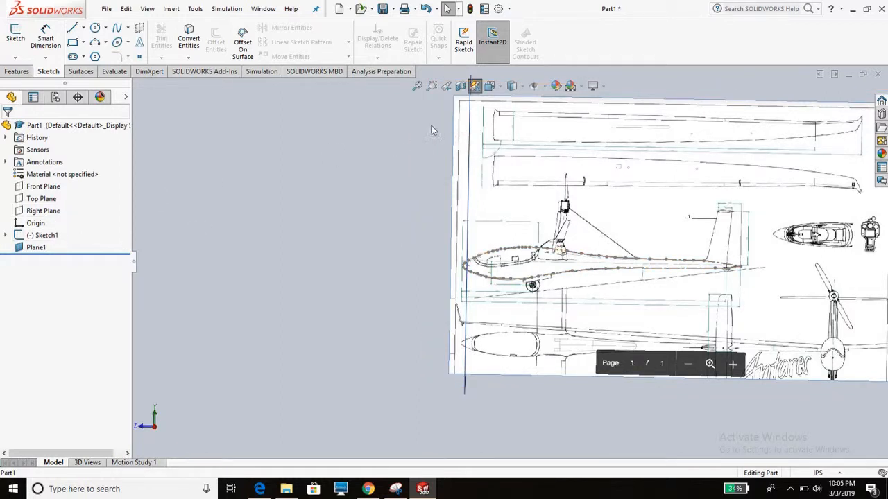
right_click(463, 132)
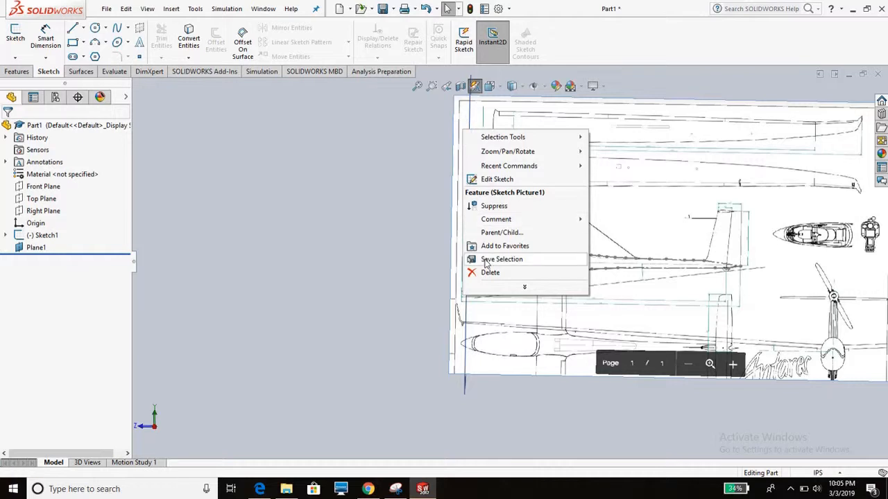
click(525, 213)
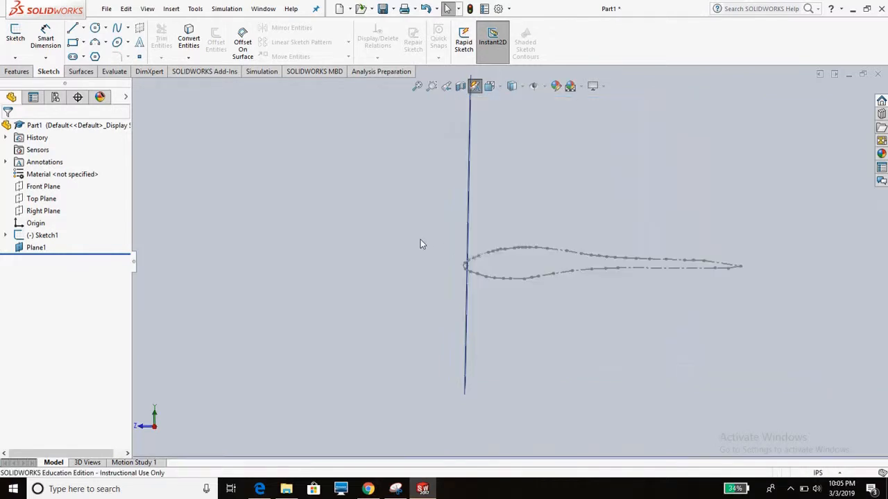
- Start a second reference plane offset 0.20 in from Plane1, with the offset flipped toward the tail
scroll(520, 301, down, 3)
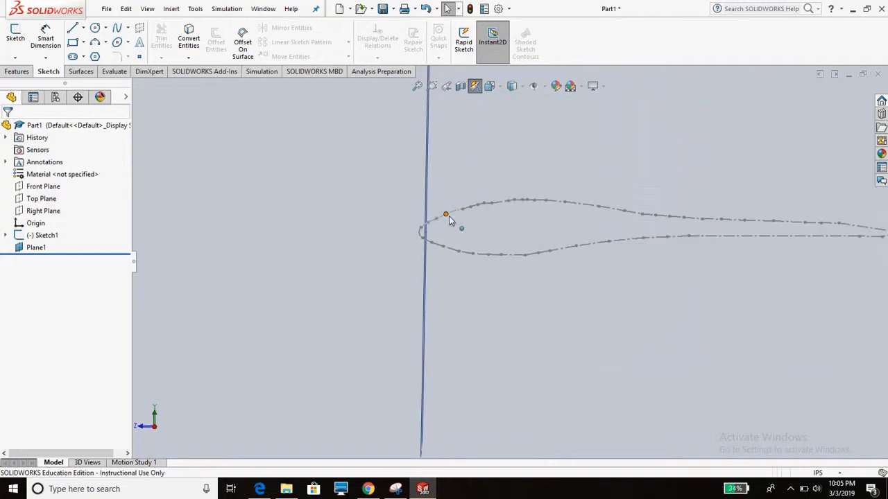
middle_drag(400, 131, 406, 150)
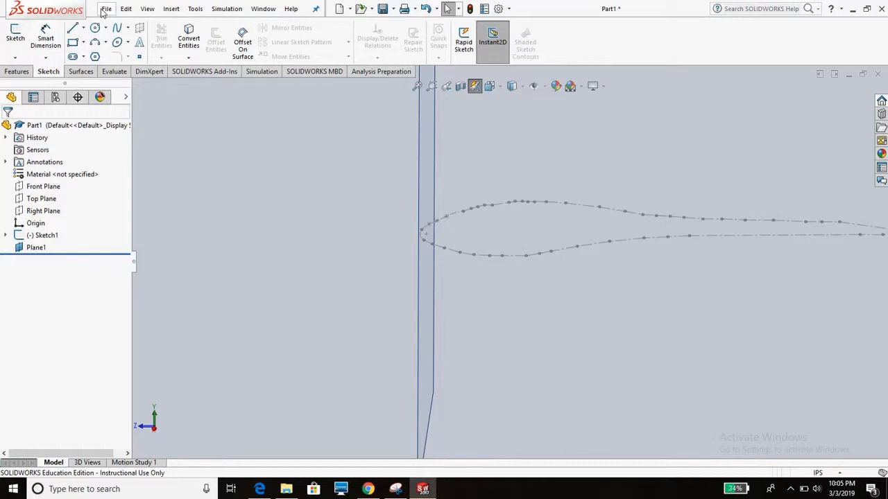
click(171, 8)
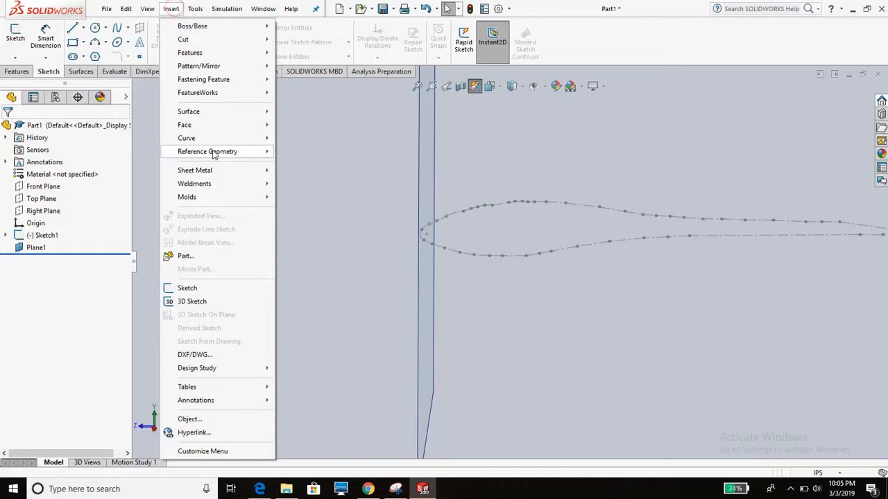
mouse_move(213, 153)
click(322, 154)
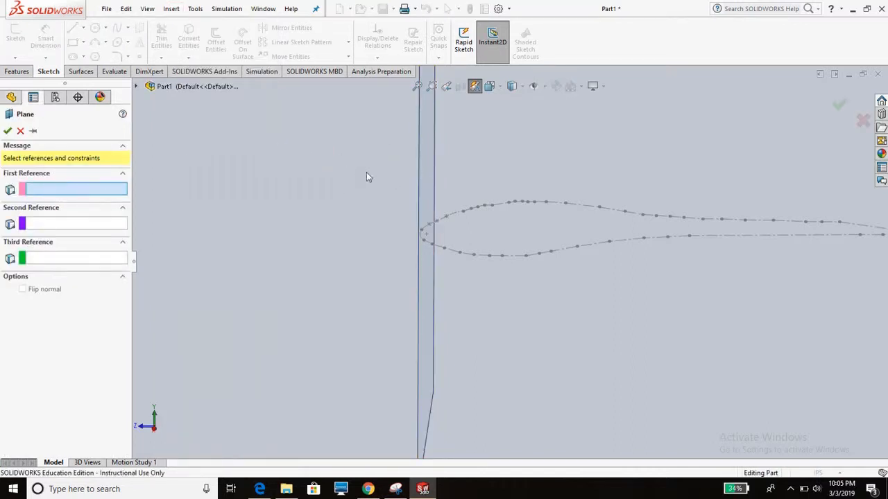
click(422, 178)
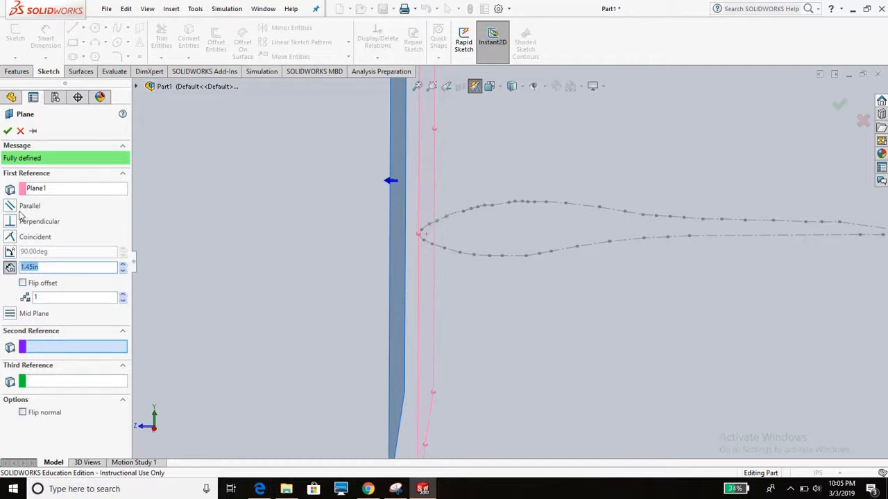
click(23, 283)
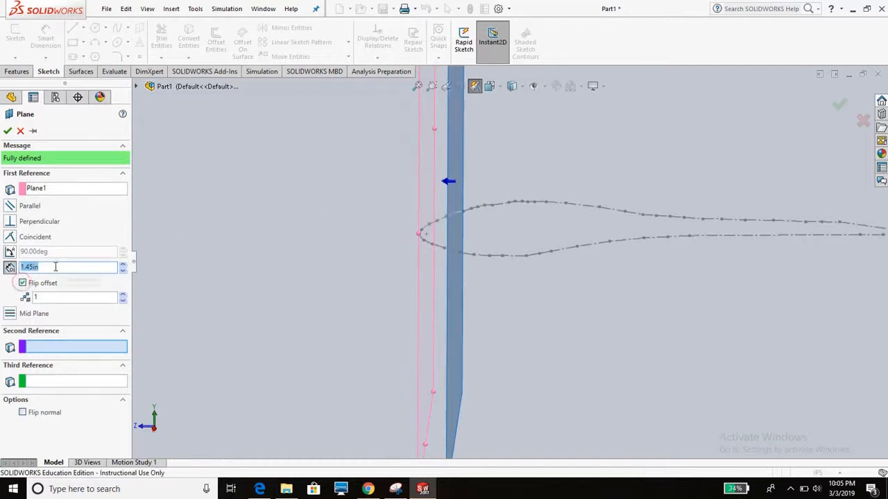
click(55, 269)
double_click(54, 269)
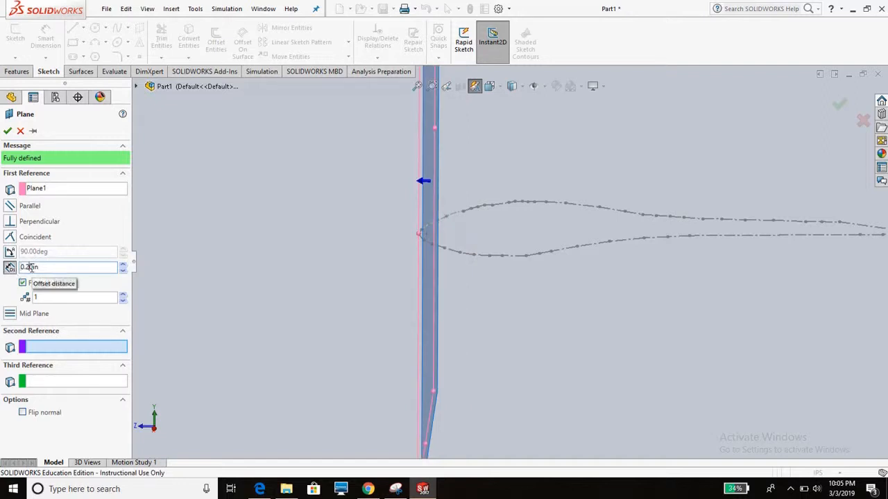
- Set the second plane's offset to 0.40 in and create the plane
click(31, 268)
text(4)
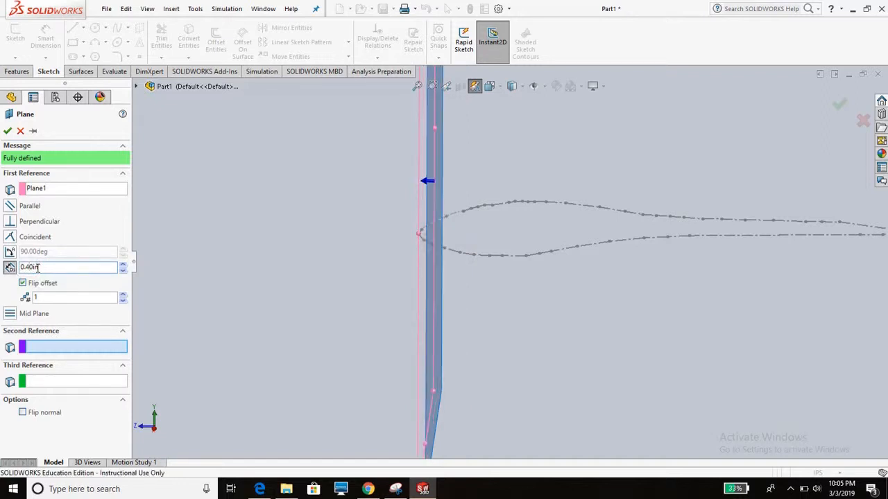
click(8, 130)
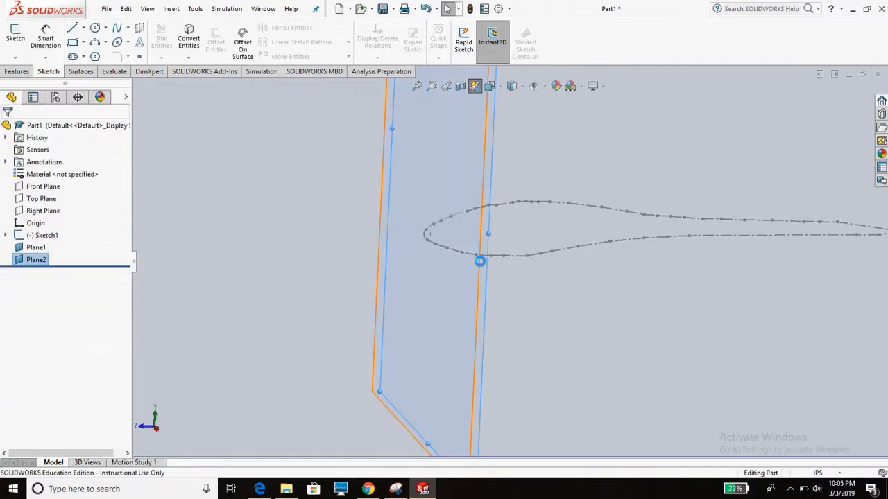
- Switch to Chrome and examine the fuselage structure image labelling the frame, longeron, skin, stringers and bulkheads
click(368, 489)
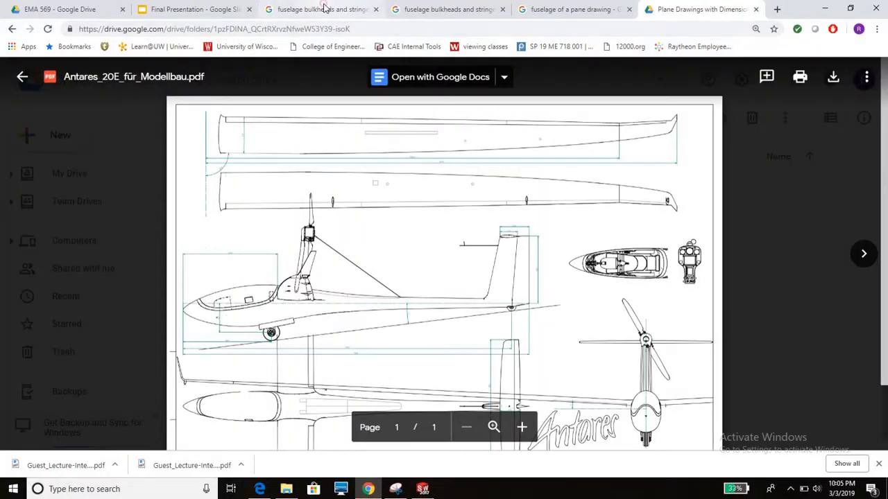
click(324, 9)
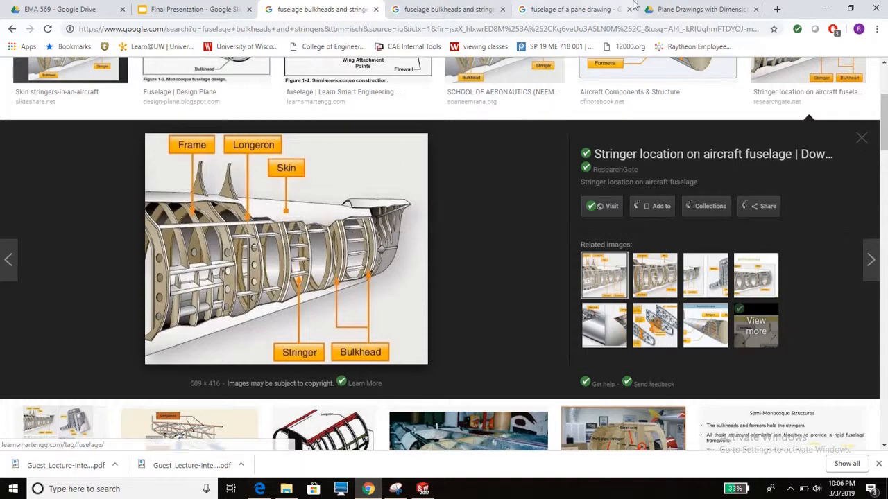
mouse_move(422, 489)
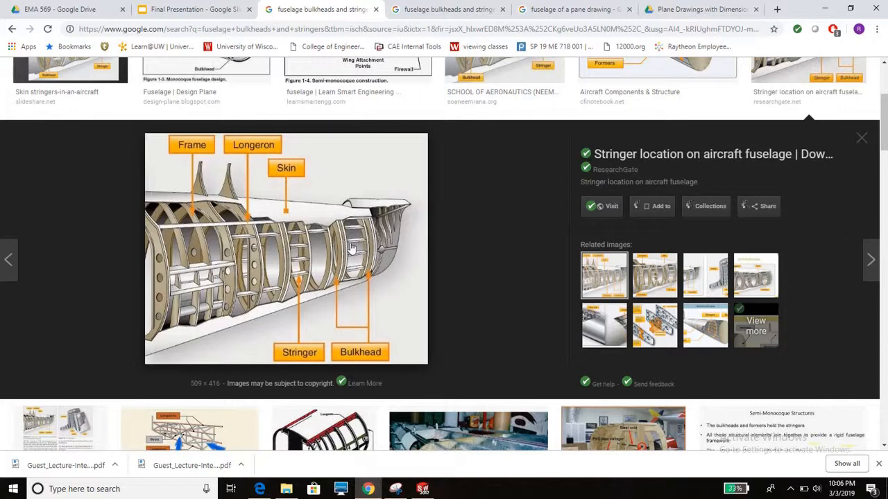
click(423, 490)
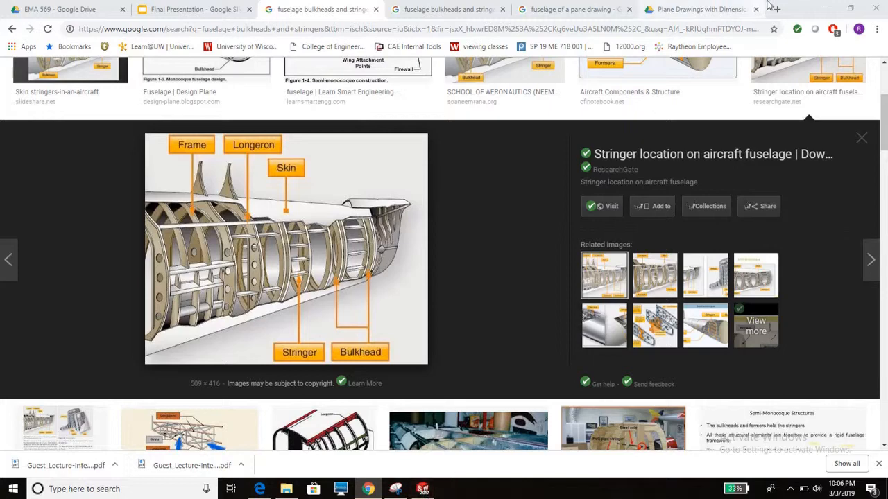
- Return to SOLIDWORKS and sketch a circle of about 1.34 in radius on Plane1 near the fuselage nose
click(824, 8)
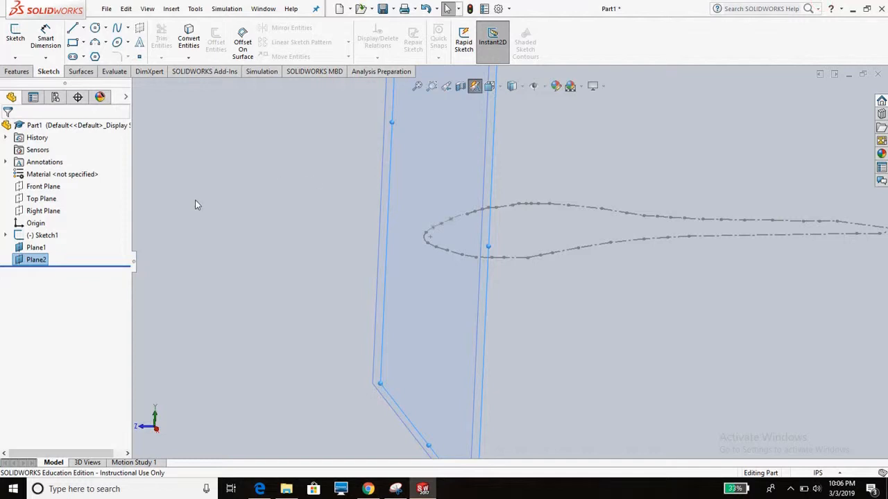
mouse_move(375, 173)
middle_down()
mouse_move(452, 195)
mouse_move(417, 194)
middle_up()
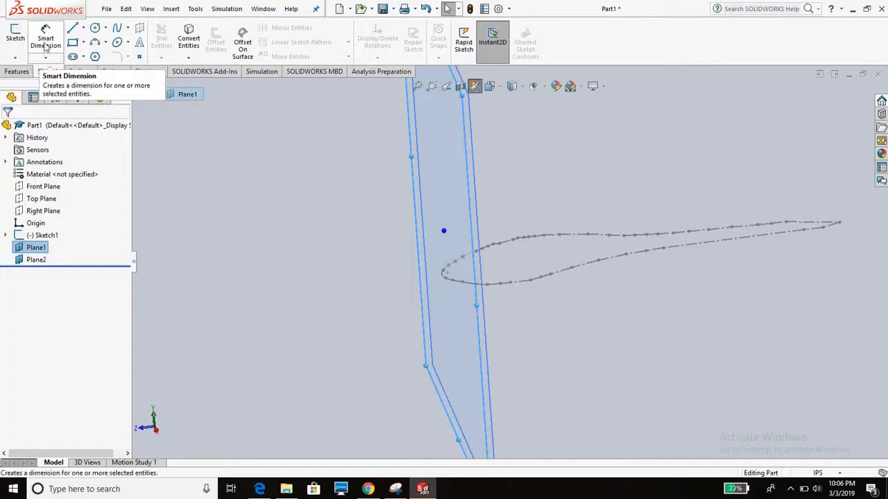
click(105, 28)
click(113, 41)
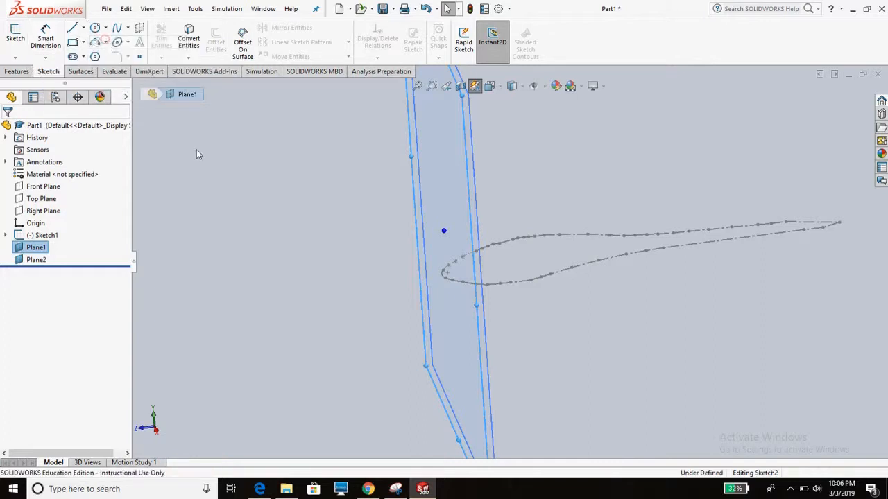
mouse_move(418, 272)
middle_down()
mouse_move(444, 254)
mouse_move(498, 265)
middle_up()
click(472, 260)
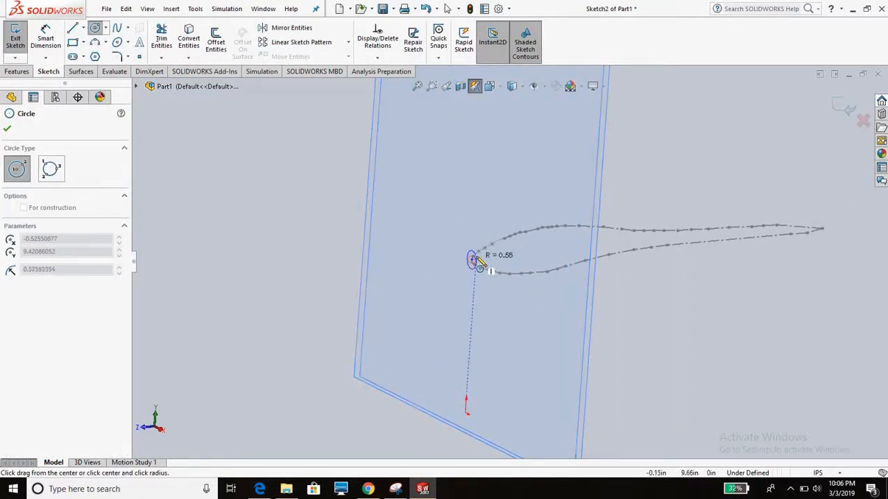
click(485, 261)
scroll(496, 287, down, 3)
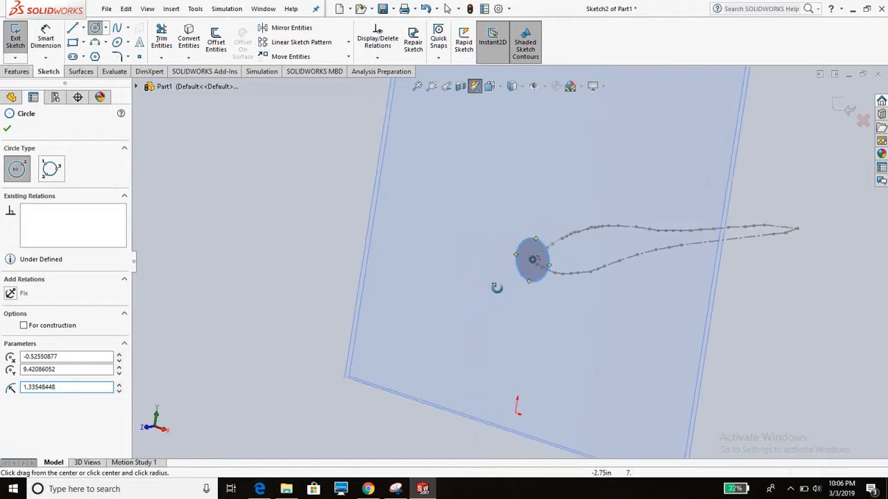
key(Escape)
scroll(373, 204, up, 4)
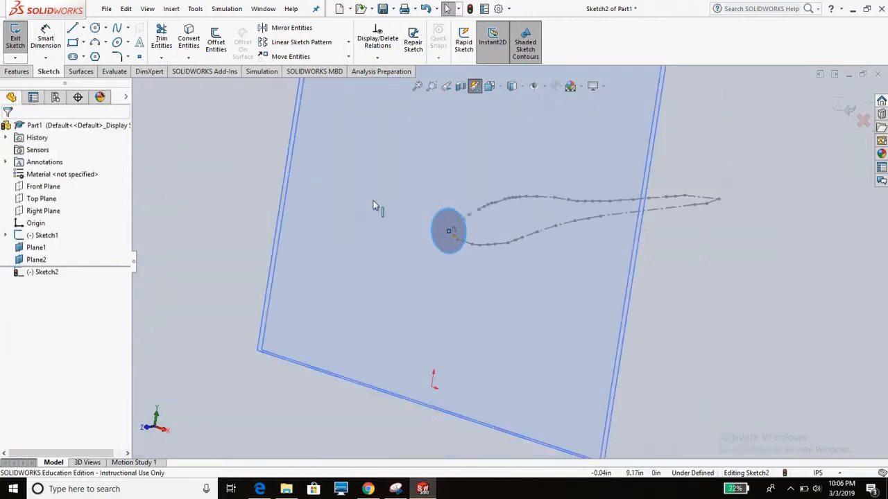
- Make the circle's center coincident with the reference point at the nose of the traced fuselage outline
drag(450, 234, 403, 220)
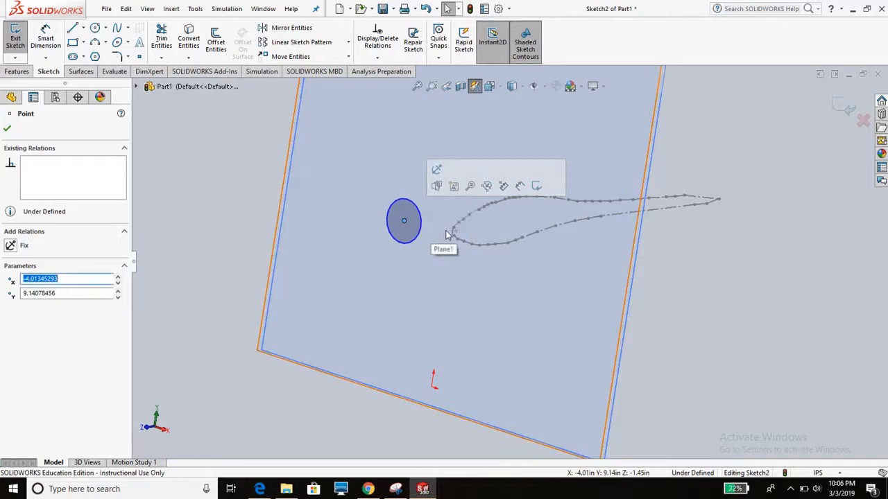
key(Escape)
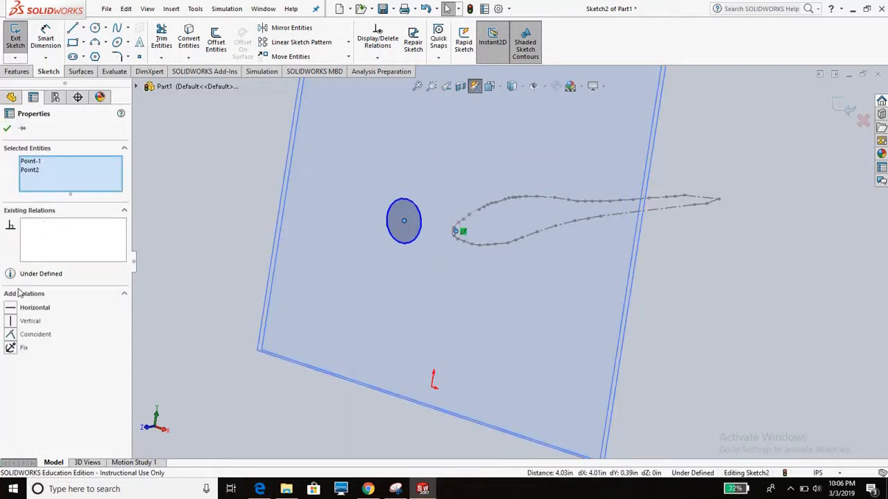
click(28, 335)
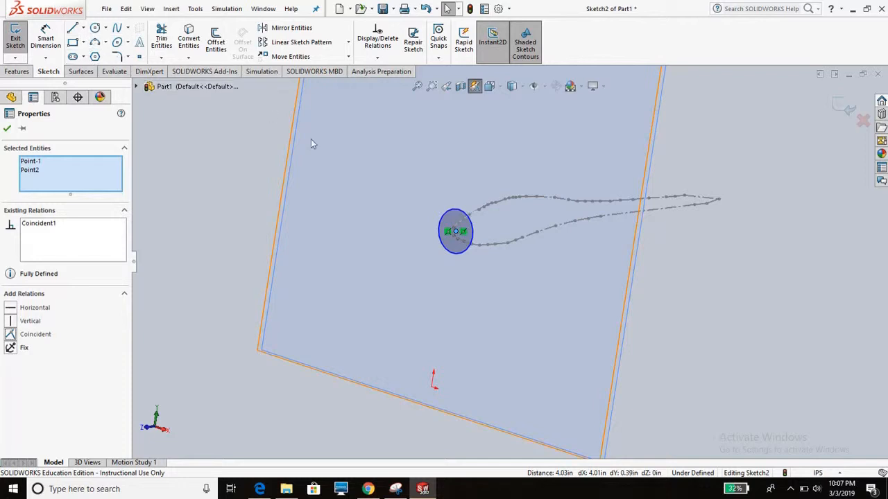
- Dimension the nose circle's diameter and set it to 0.20 in
click(46, 39)
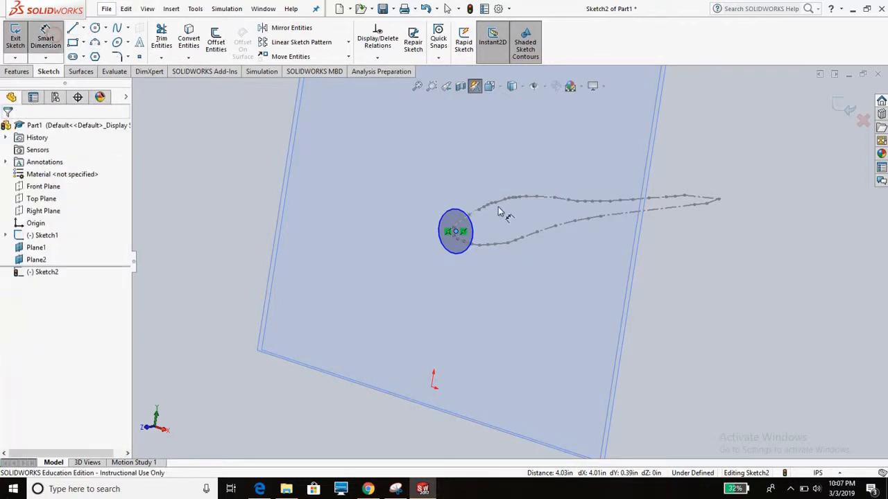
click(463, 218)
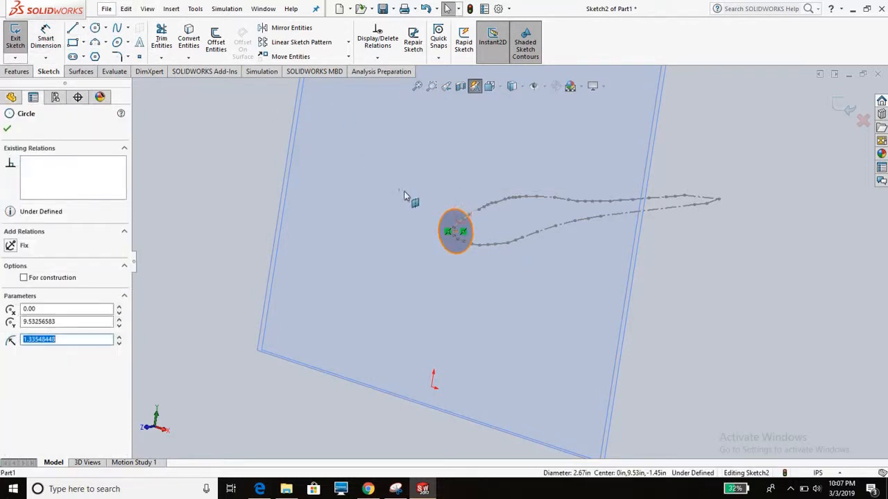
scroll(494, 278, down, 3)
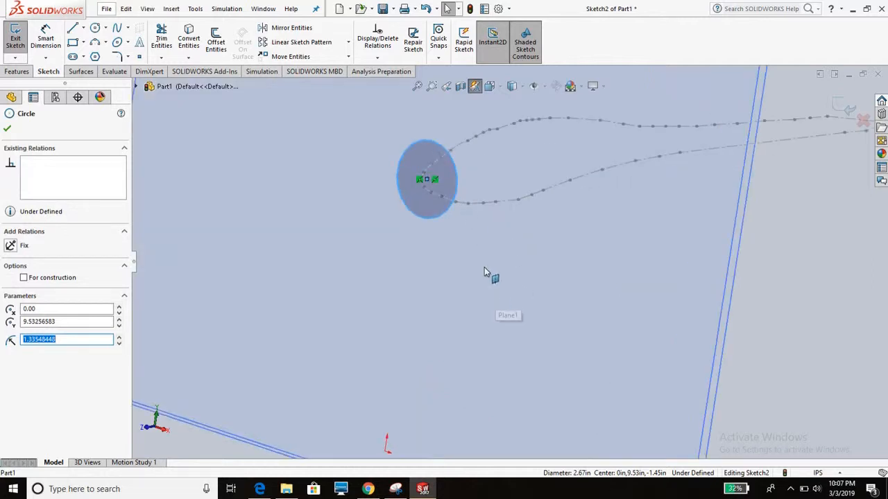
middle_drag(450, 201, 368, 206)
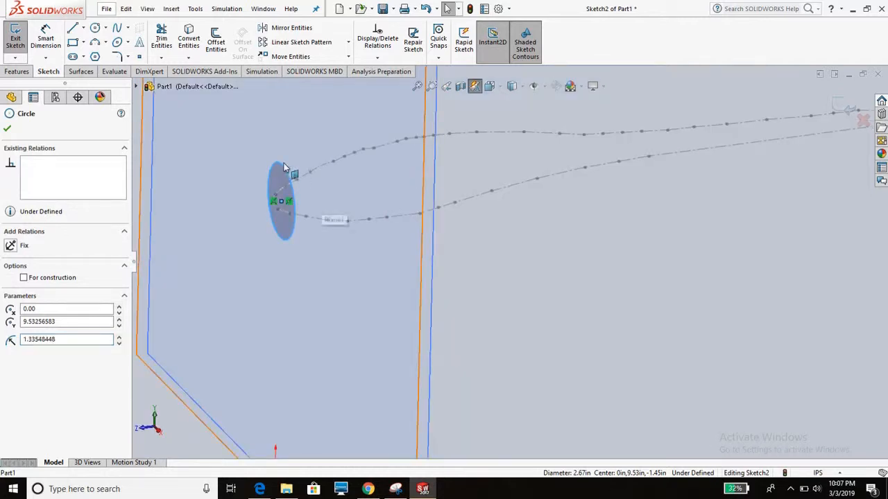
click(46, 38)
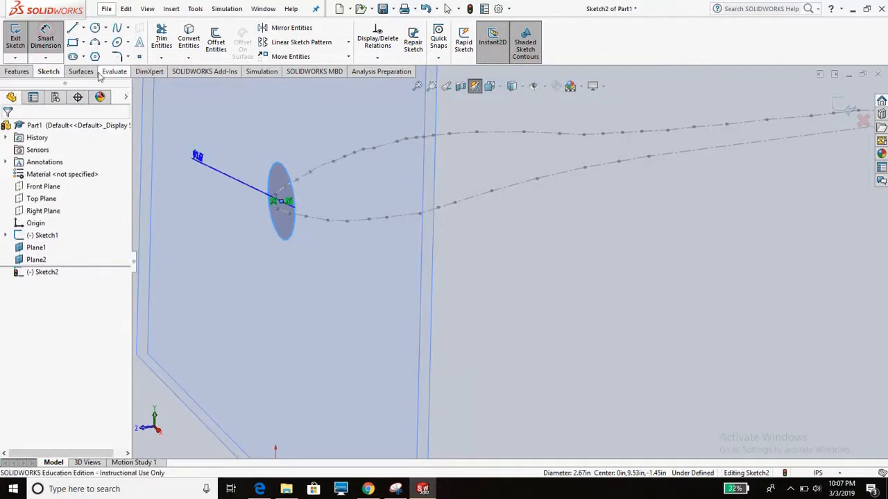
click(319, 240)
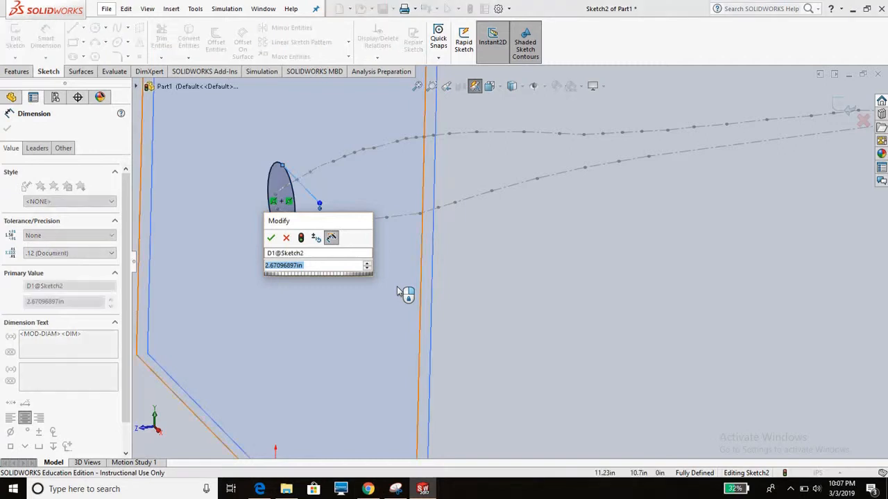
text(0.2)
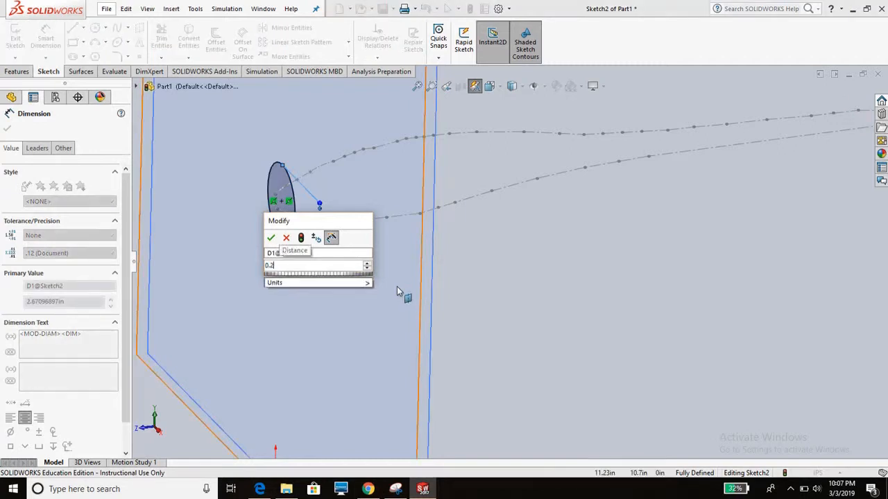
key(Return)
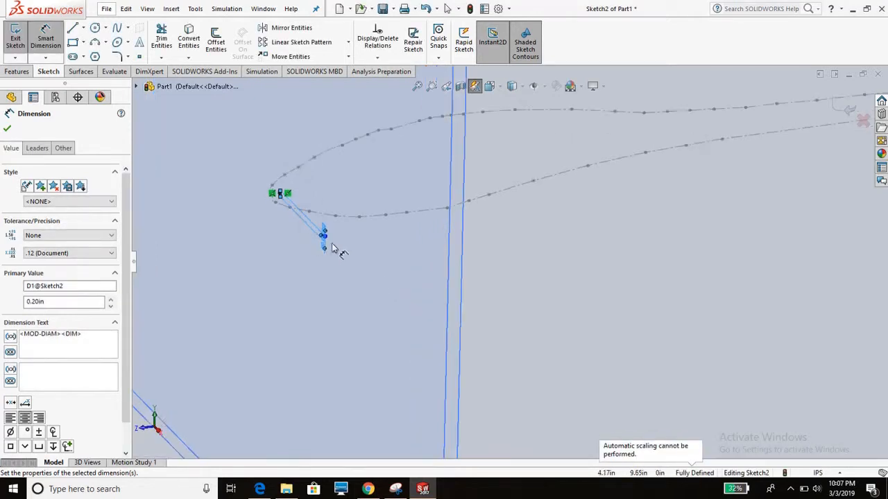
- Set the nose circle's diameter to 0.80 in to fit the traced outline at Plane1
mouse_move(310, 202)
middle_down()
mouse_move(448, 256)
mouse_move(365, 232)
mouse_move(392, 199)
middle_up()
scroll(457, 186, up, 4)
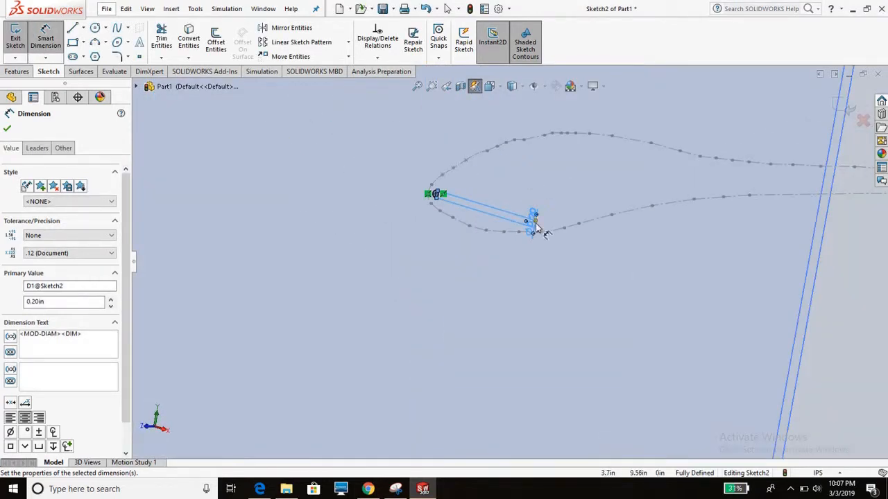
scroll(533, 219, down, 3)
click(529, 201)
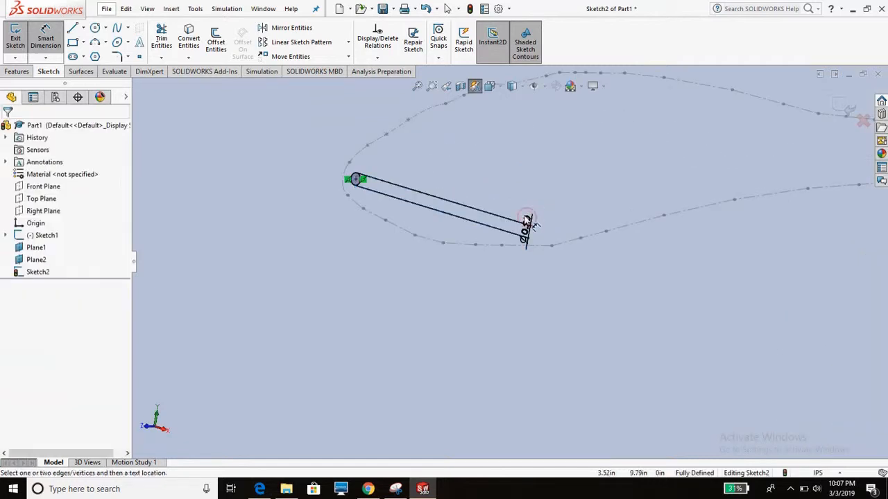
scroll(441, 205, up, 5)
scroll(443, 203, up, 5)
scroll(543, 261, down, 5)
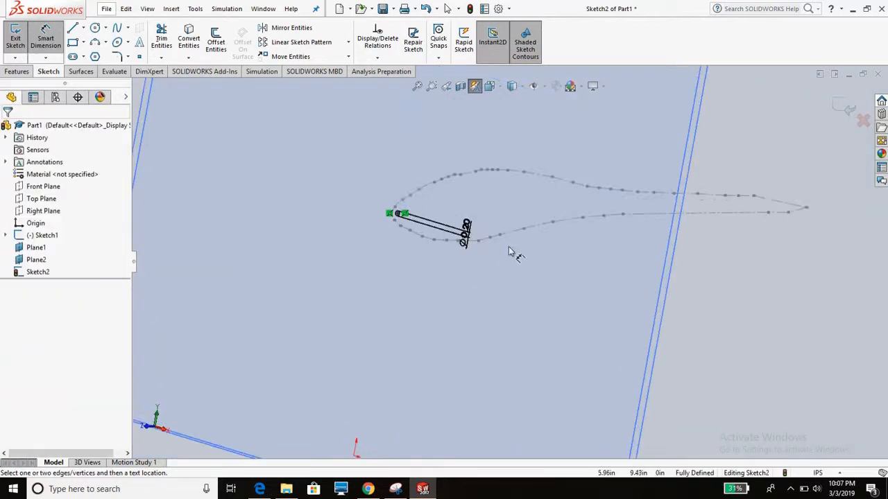
scroll(475, 232, down, 2)
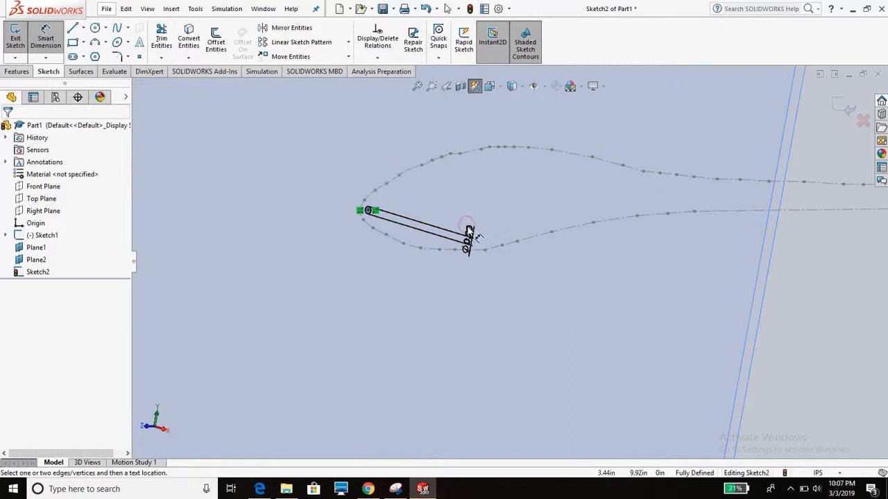
double_click(469, 238)
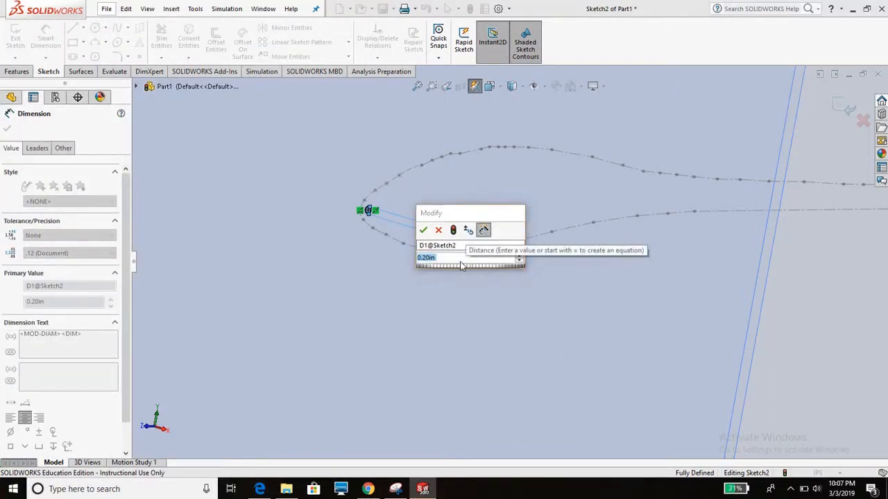
text(0.06)
key(Return)
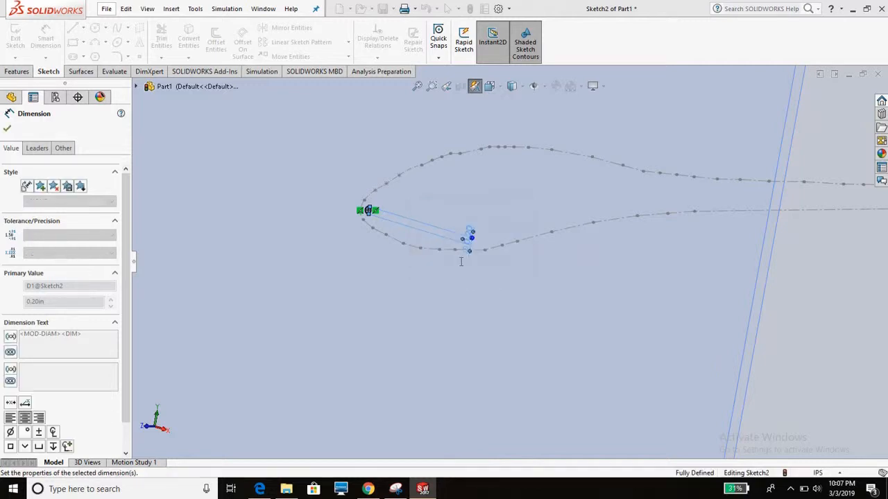
mouse_move(412, 240)
middle_down()
mouse_move(287, 245)
mouse_move(346, 229)
mouse_move(322, 226)
middle_up()
scroll(278, 244, down, 3)
mouse_move(386, 234)
middle_down()
mouse_move(367, 219)
mouse_move(378, 236)
middle_up()
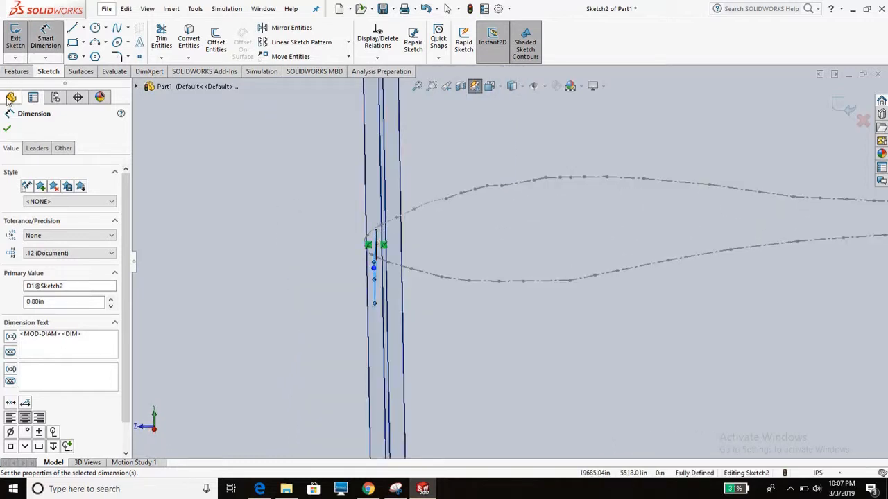
click(7, 129)
- Exit the nose circle sketch on Plane1
middle_drag(427, 207, 477, 147)
click(503, 152)
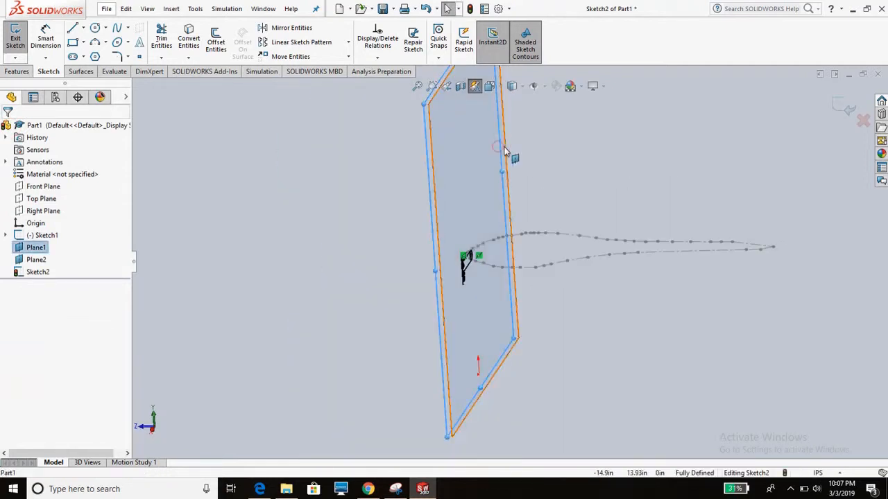
click(505, 153)
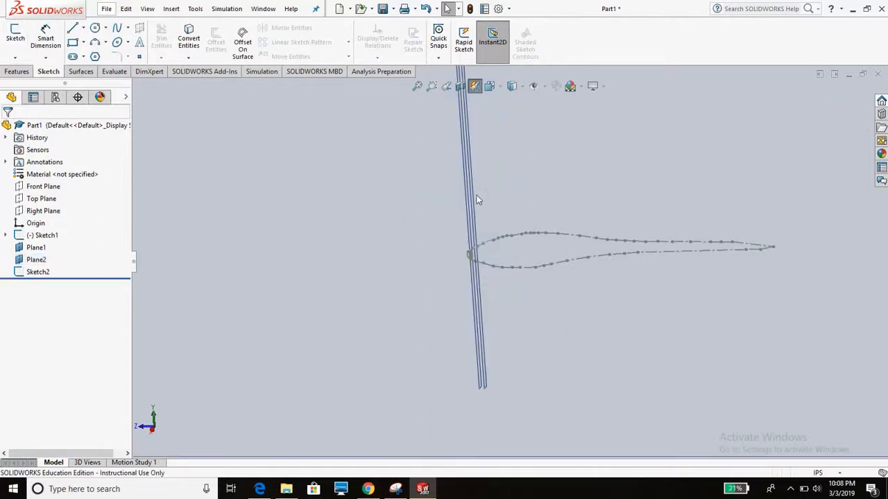
- Start a new sketch on Plane2
mouse_move(477, 201)
middle_down()
mouse_move(502, 192)
mouse_move(425, 149)
mouse_move(469, 192)
middle_up()
scroll(520, 177, down, 3)
click(509, 204)
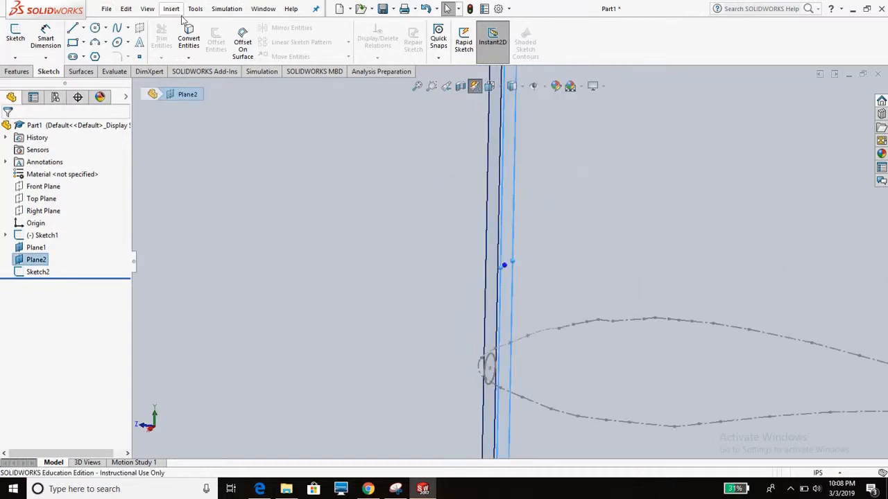
click(88, 72)
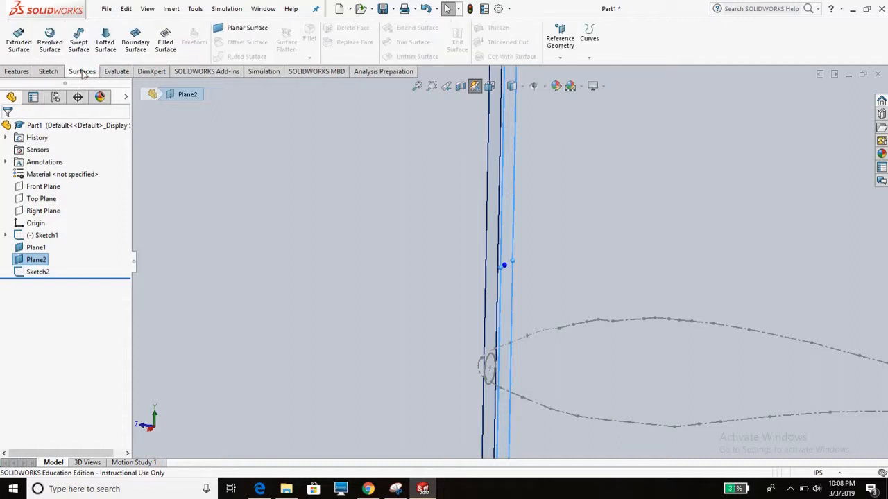
click(48, 72)
click(15, 38)
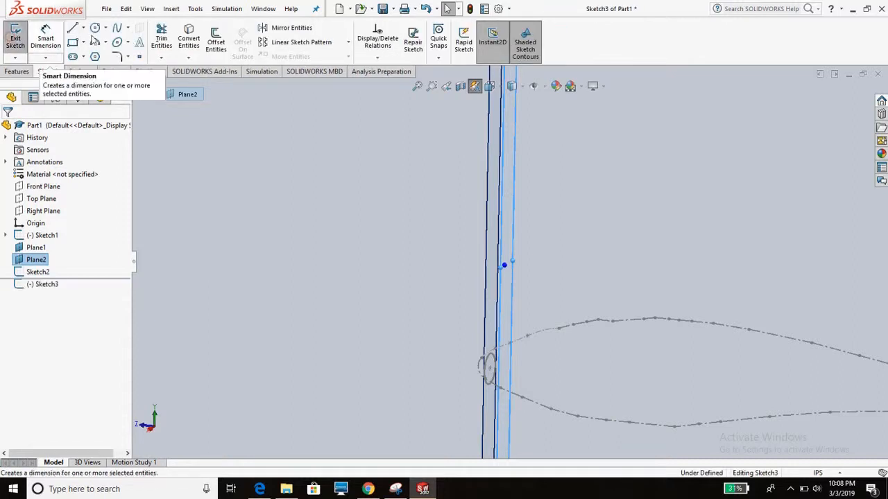
- Offset the nose circle from Plane1 outward by 0.20 in into the Plane2 sketch
click(216, 40)
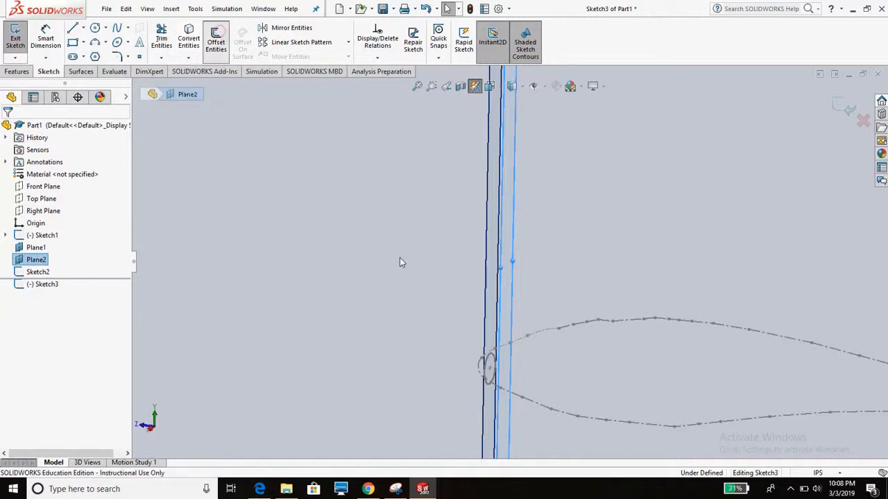
click(488, 363)
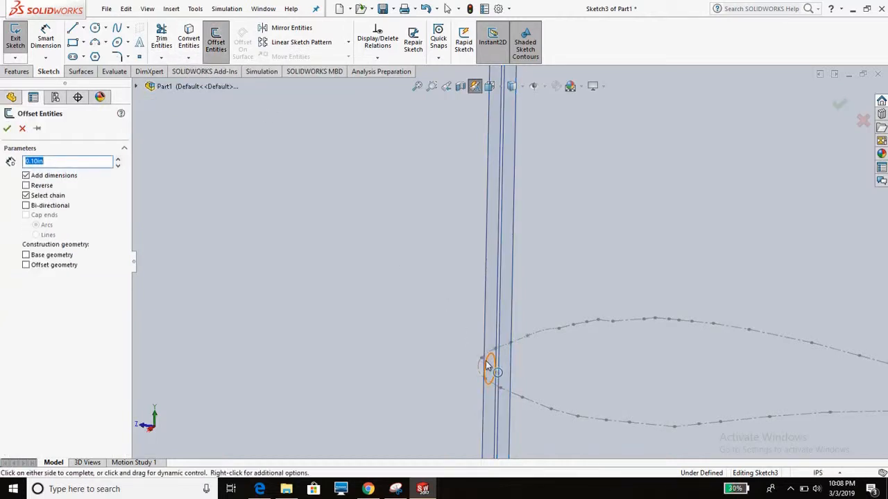
click(534, 381)
middle_drag(541, 384, 545, 380)
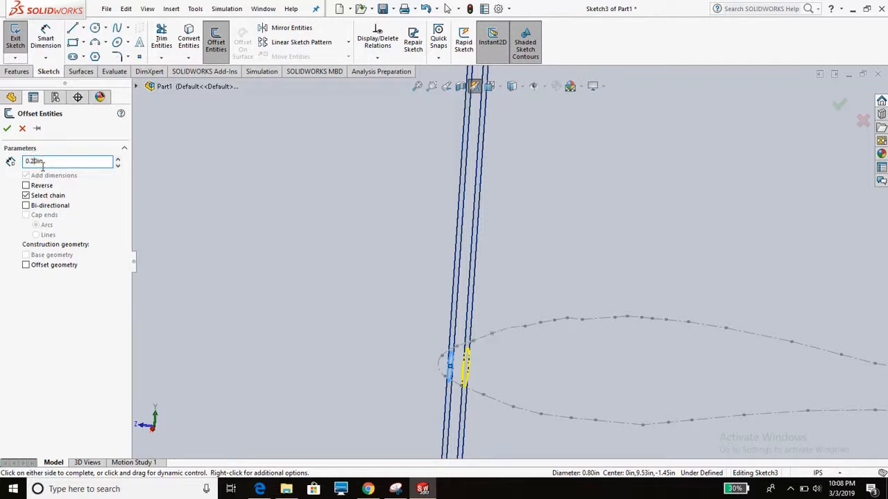
double_click(42, 164)
mouse_move(491, 356)
middle_down()
mouse_move(503, 357)
mouse_move(493, 335)
mouse_move(486, 345)
mouse_move(510, 347)
middle_up()
scroll(508, 348, down, 5)
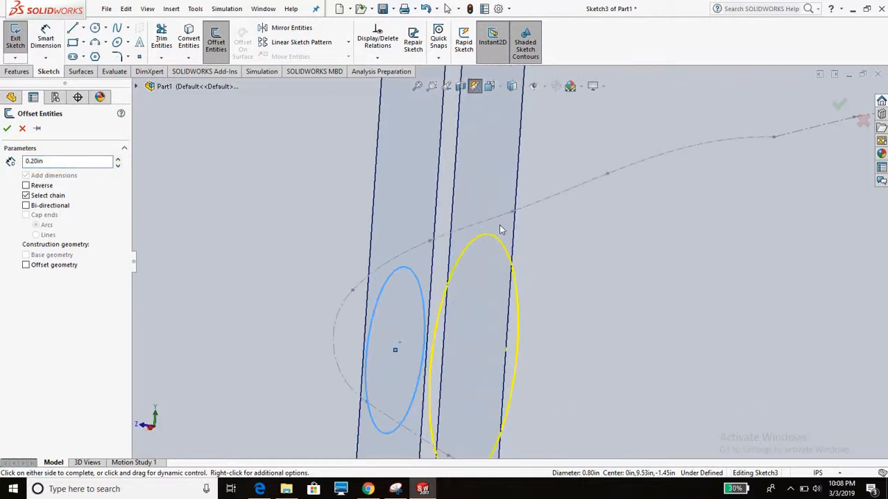
scroll(510, 269, up, 8)
scroll(510, 271, down, 3)
mouse_move(508, 280)
middle_down()
mouse_move(493, 276)
mouse_move(520, 279)
mouse_move(528, 296)
middle_up()
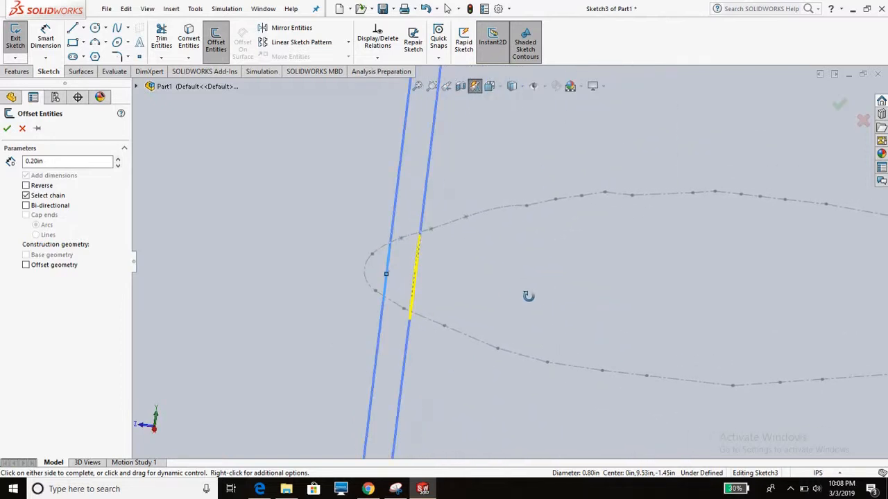
click(8, 128)
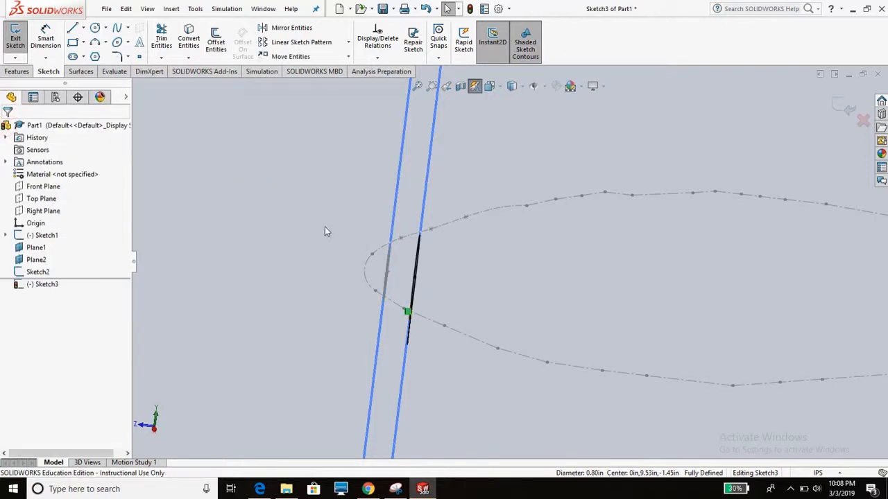
mouse_move(325, 231)
middle_down()
mouse_move(507, 319)
mouse_move(494, 330)
middle_up()
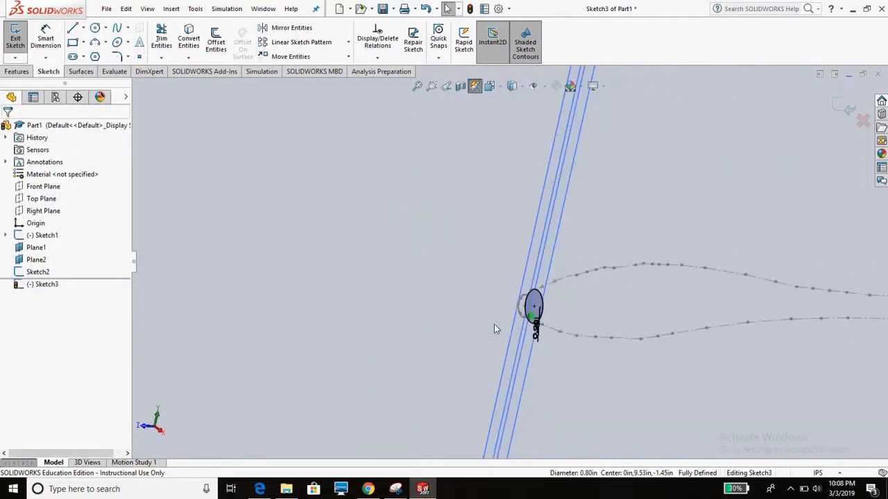
mouse_move(572, 321)
middle_down()
mouse_move(511, 319)
mouse_move(535, 311)
mouse_move(339, 228)
mouse_move(524, 298)
middle_up()
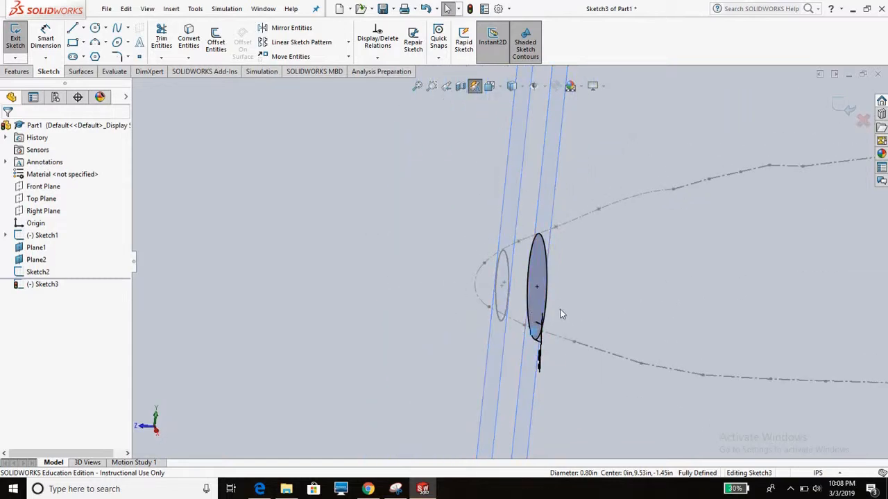
mouse_move(560, 311)
middle_down()
mouse_move(541, 281)
mouse_move(432, 266)
mouse_move(489, 252)
middle_up()
mouse_move(583, 275)
middle_down()
mouse_move(569, 273)
mouse_move(589, 267)
middle_up()
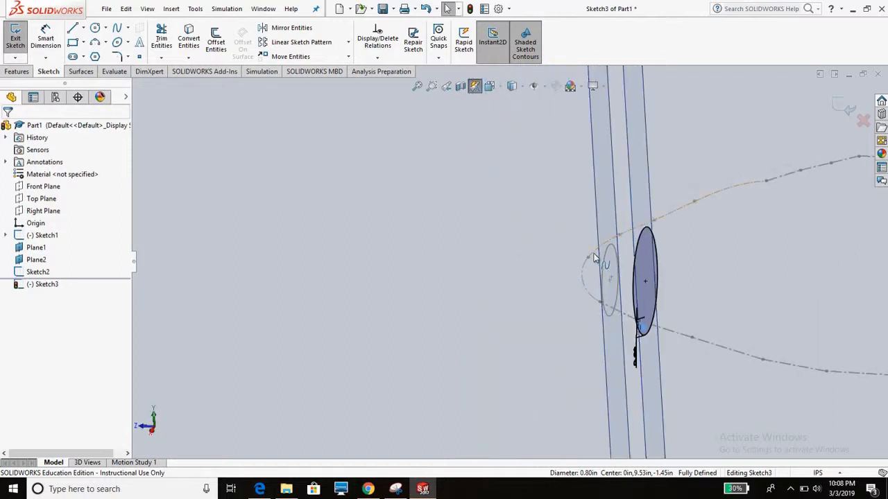
click(607, 262)
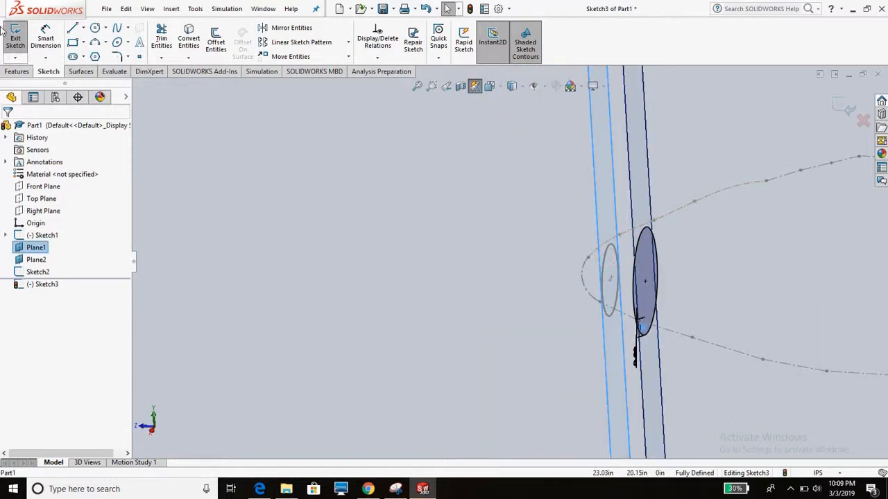
click(46, 39)
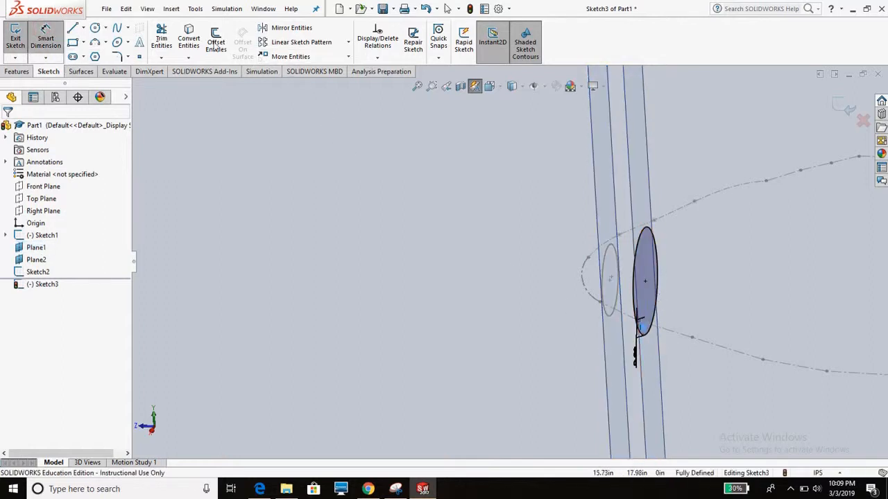
click(45, 38)
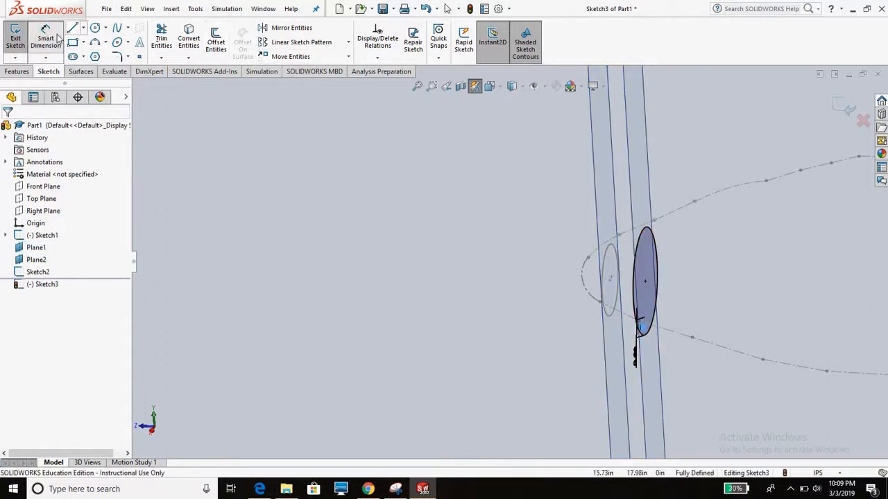
- Offset the larger circle on Plane2 by 0.001 in to form a thin ring and exit the sketch
click(216, 42)
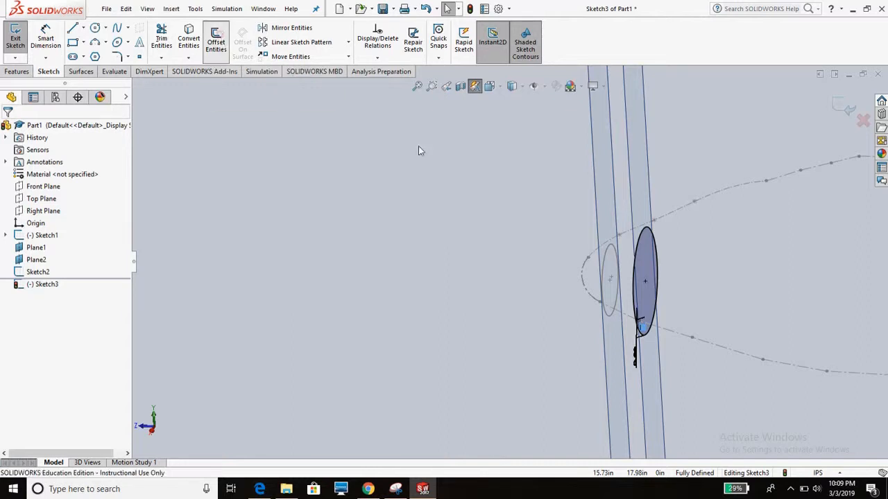
click(644, 231)
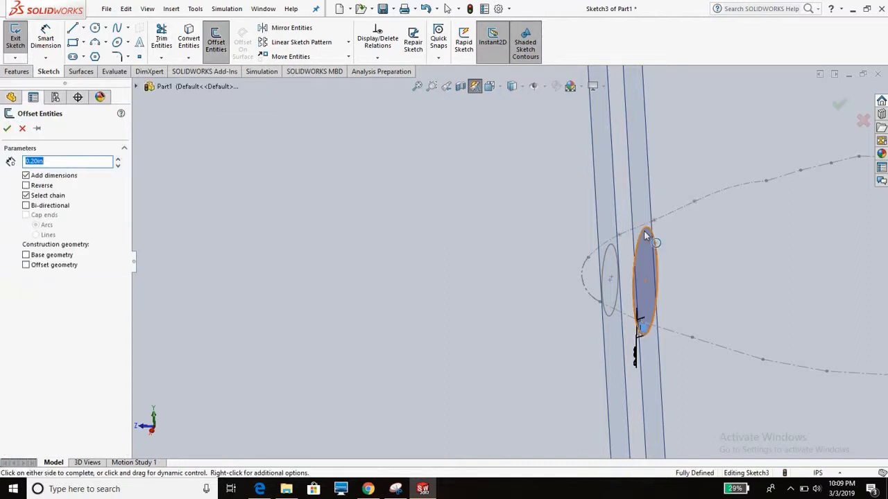
click(54, 160)
double_click(53, 161)
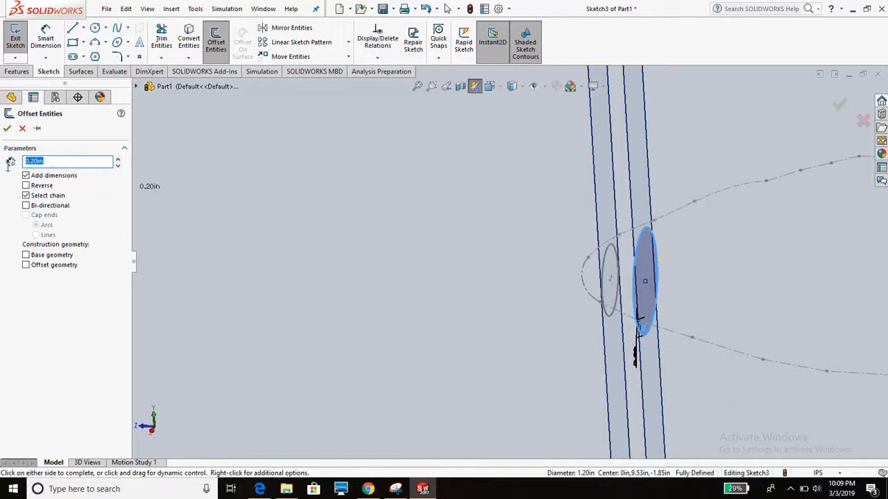
text(0.)
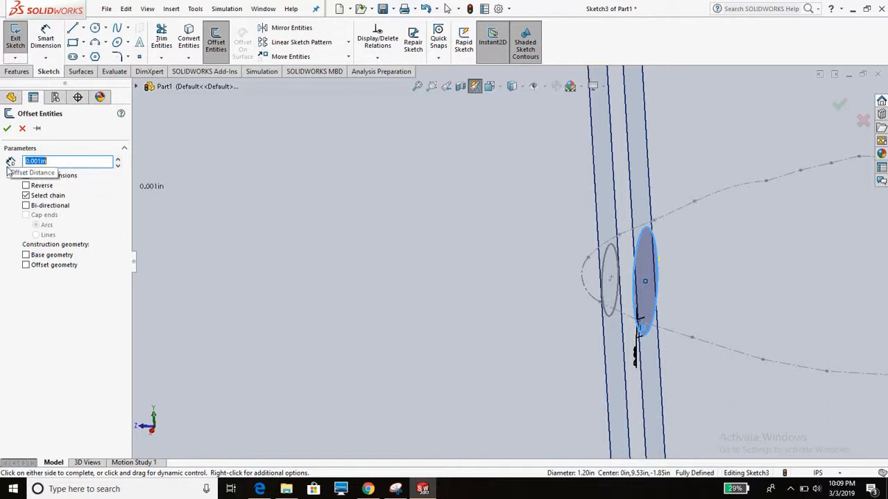
key(Return)
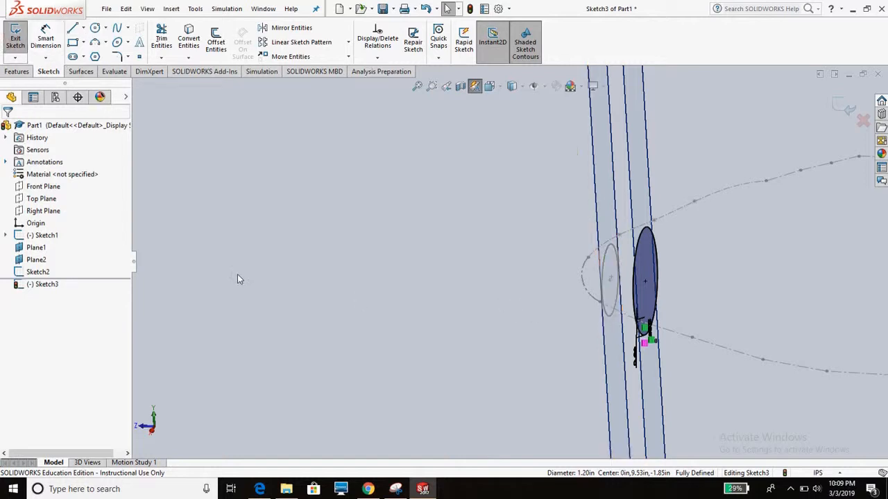
click(17, 36)
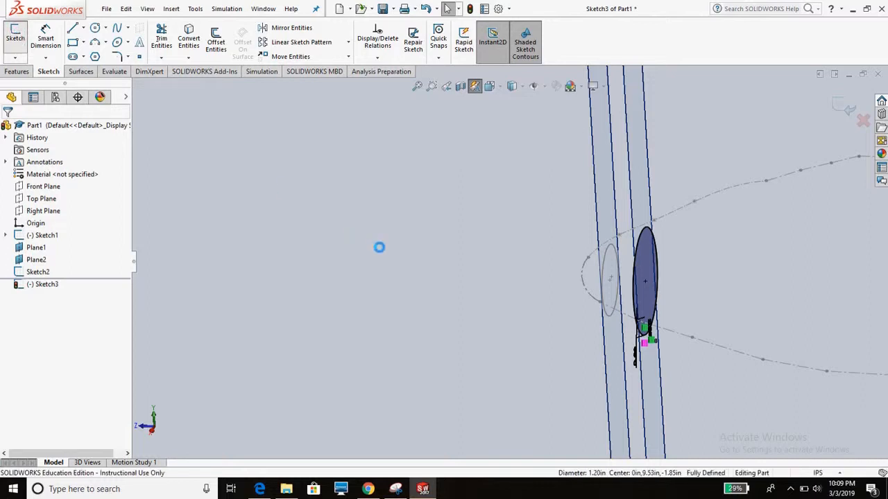
- Reopen the nose circle sketch on Plane1 and offset its circle by 0.001 in
click(604, 270)
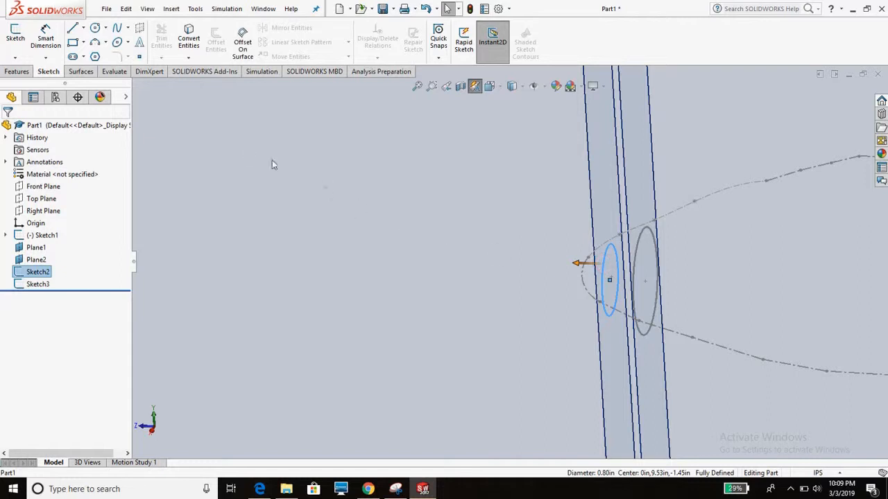
click(16, 36)
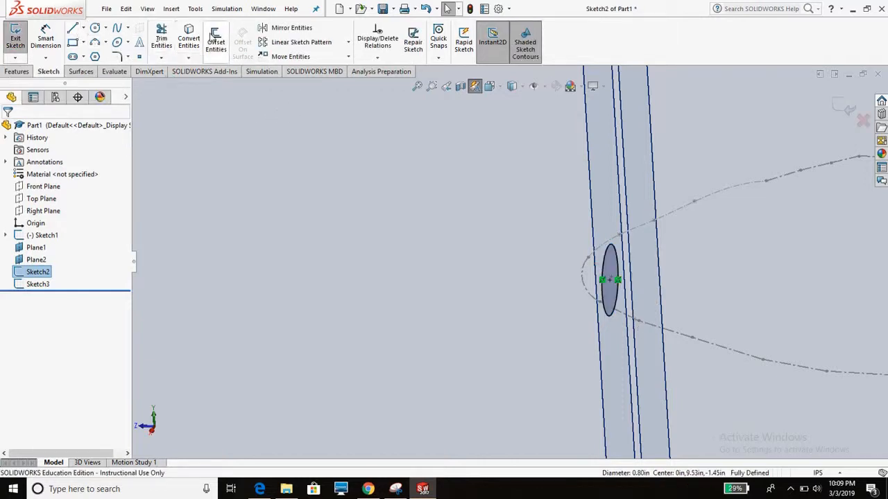
click(215, 38)
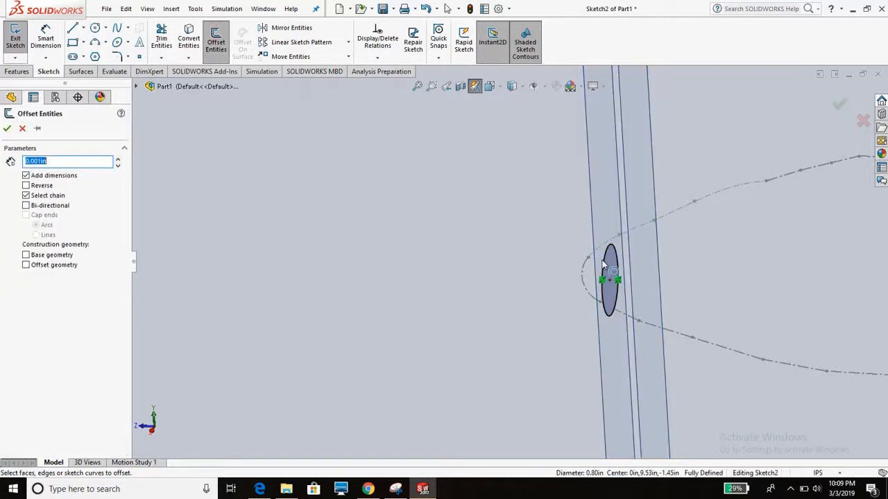
click(604, 262)
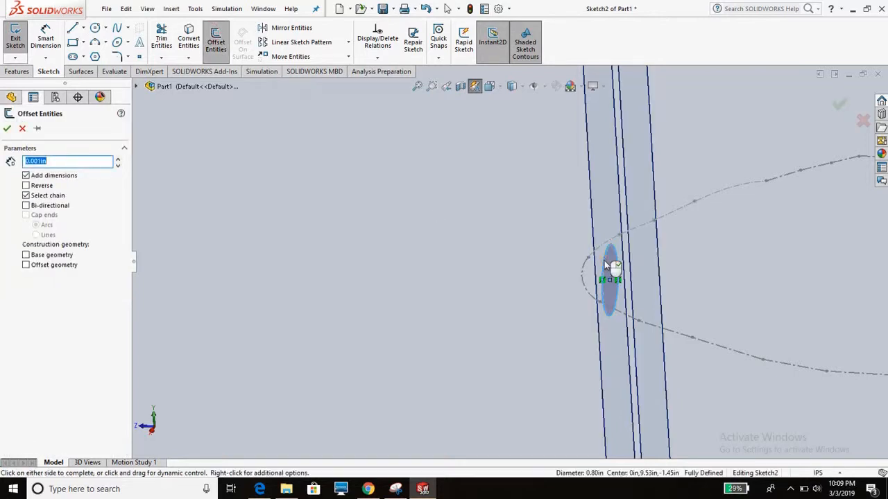
click(334, 276)
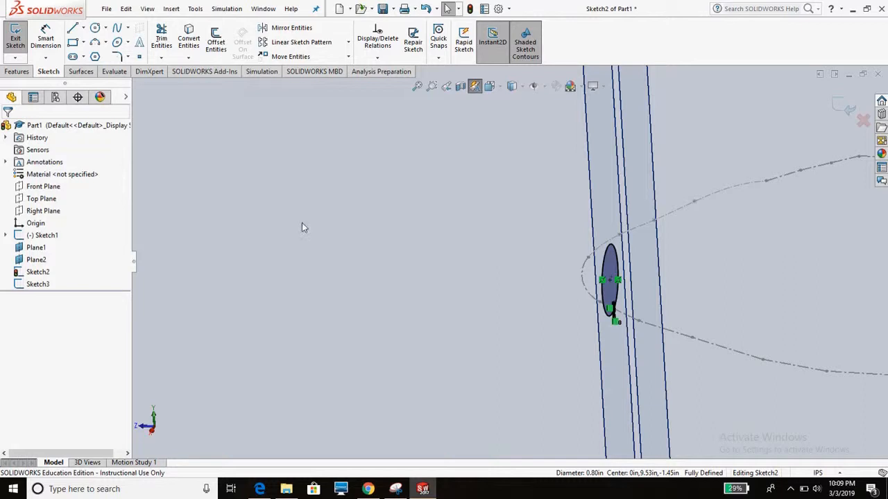
- Create a planar surface from the thin ring in the Plane1 sketch
click(88, 72)
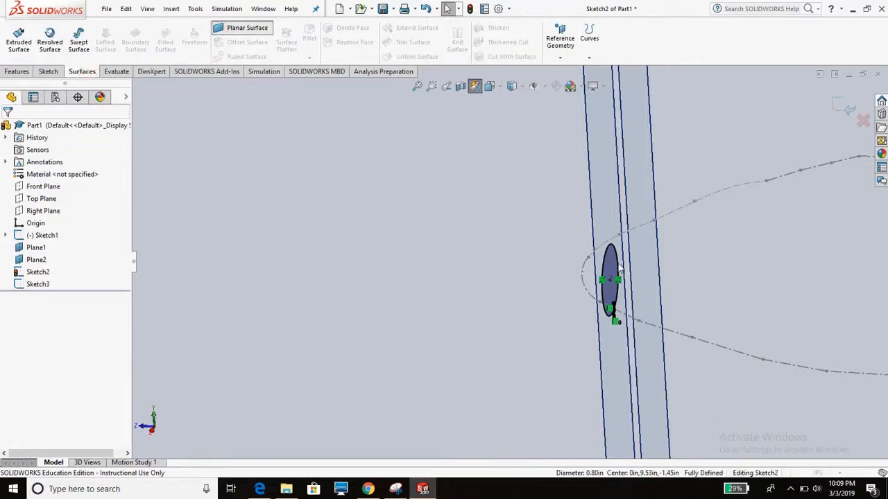
scroll(614, 259, down, 12)
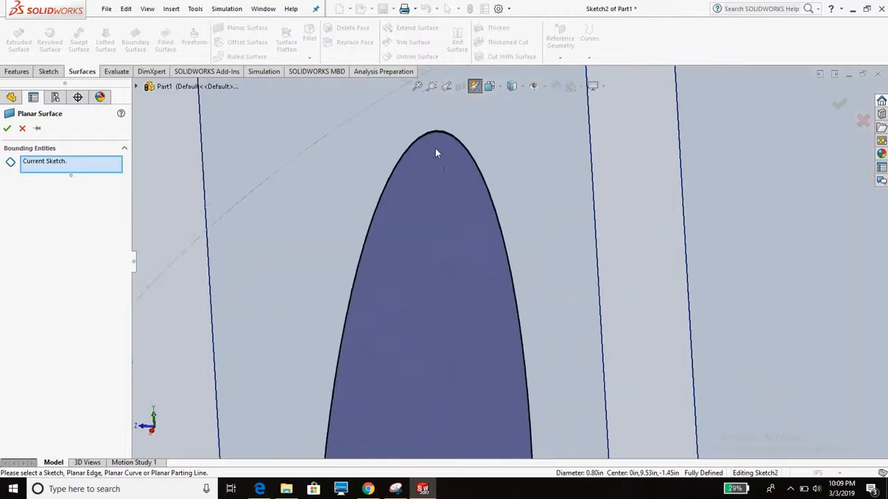
scroll(430, 139, down, 6)
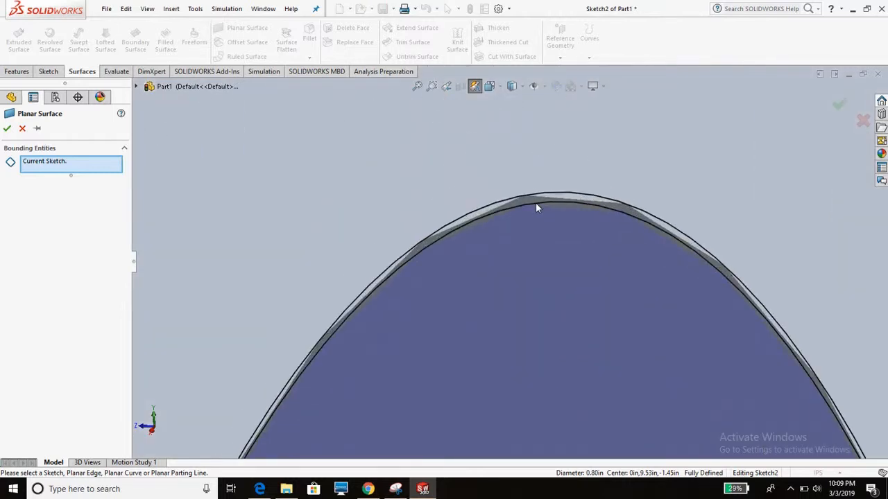
click(7, 129)
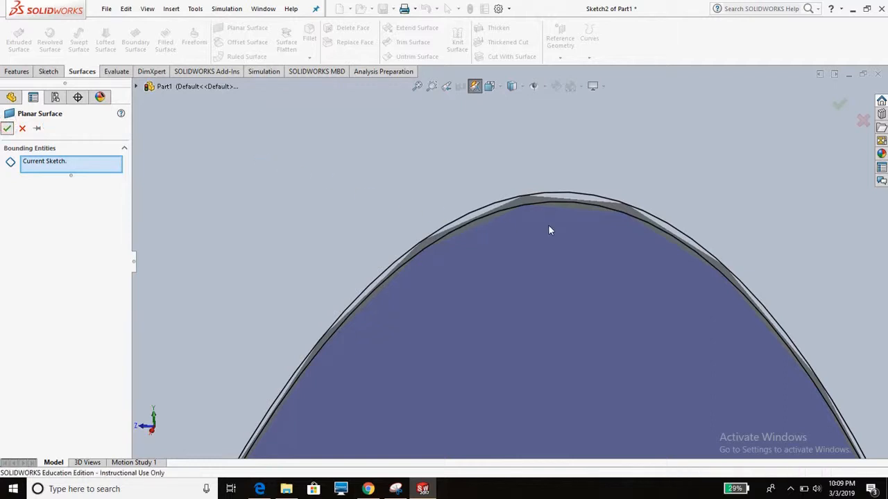
scroll(388, 223, up, 7)
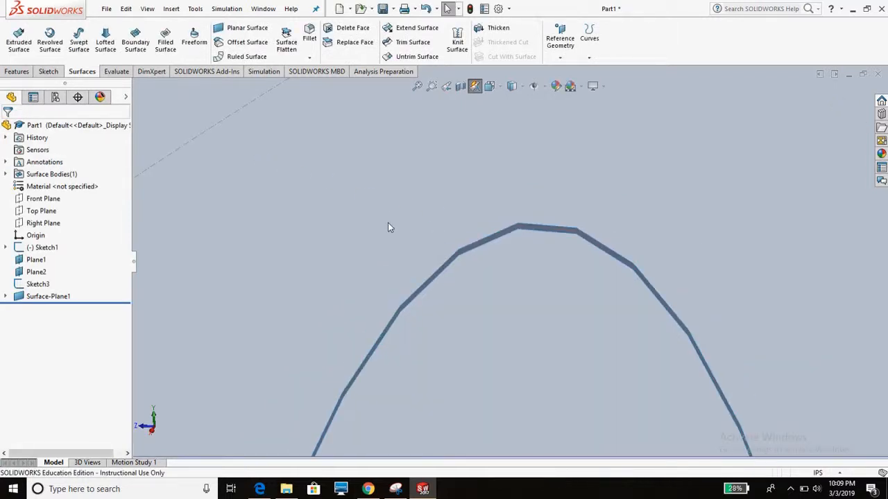
scroll(388, 222, up, 10)
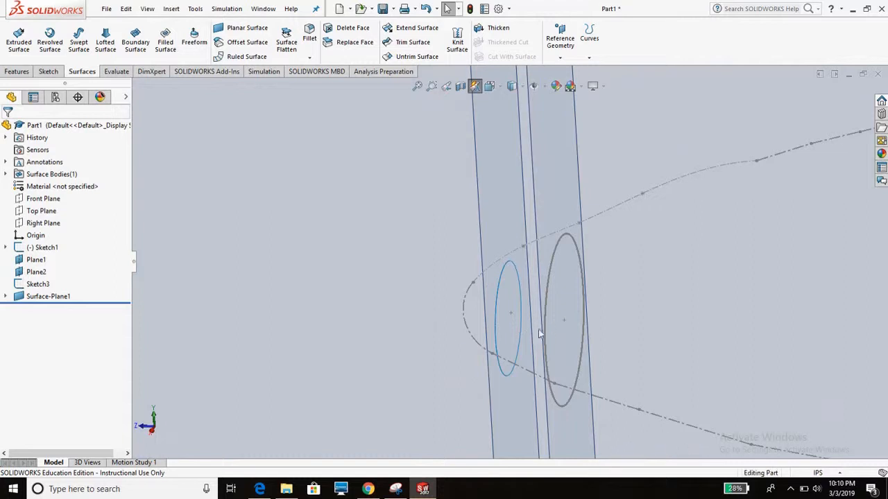
- Reopen the circle sketch on Plane2 and create a planar surface from its thin ring
middle_drag(524, 331, 551, 327)
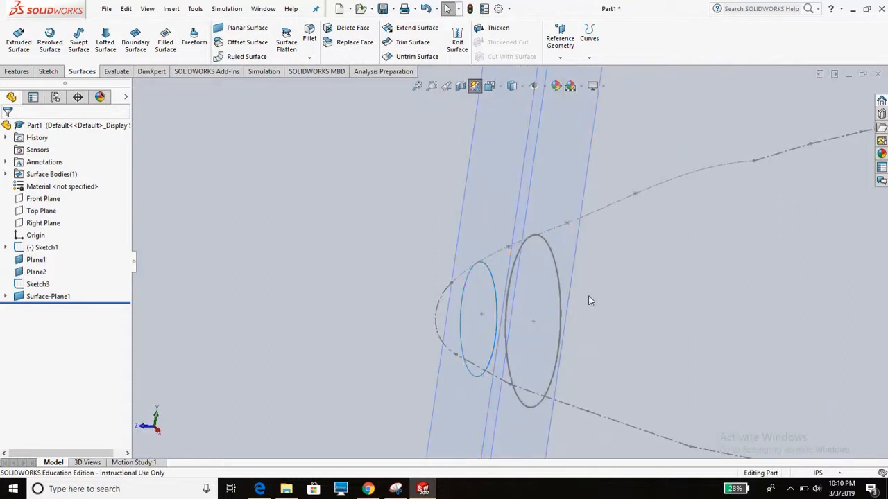
scroll(589, 301, down, 5)
middle_drag(451, 170, 438, 150)
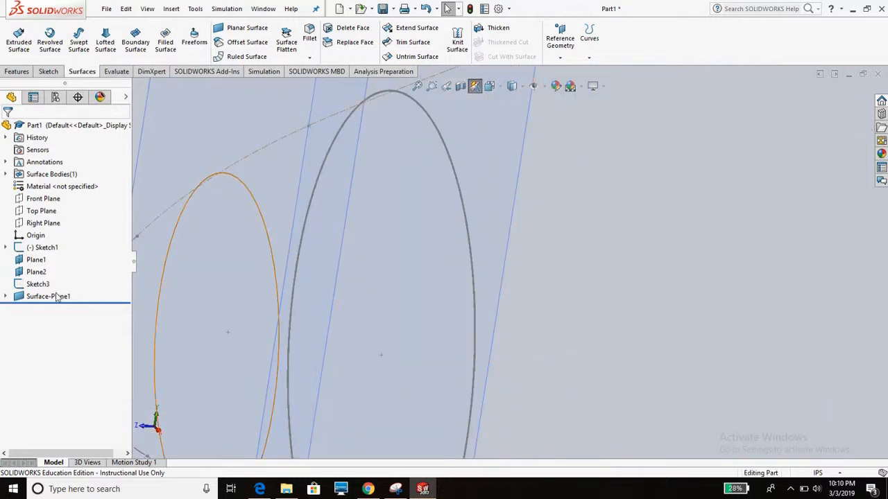
click(37, 283)
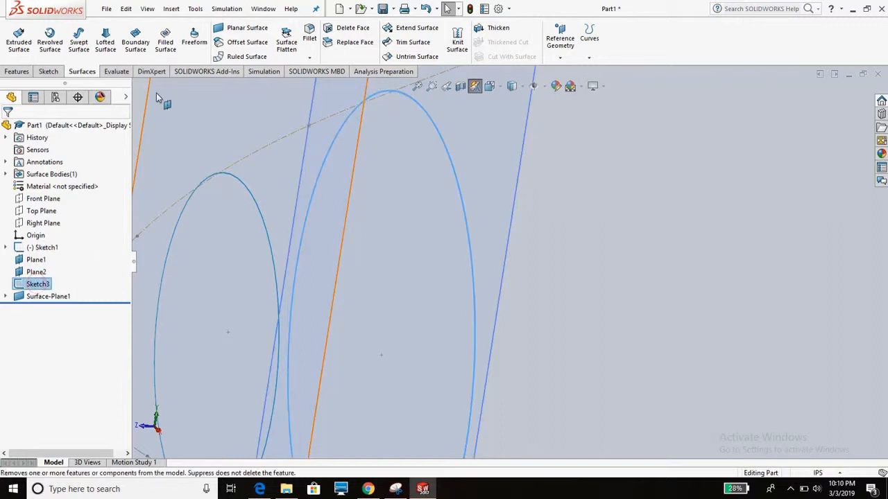
click(48, 72)
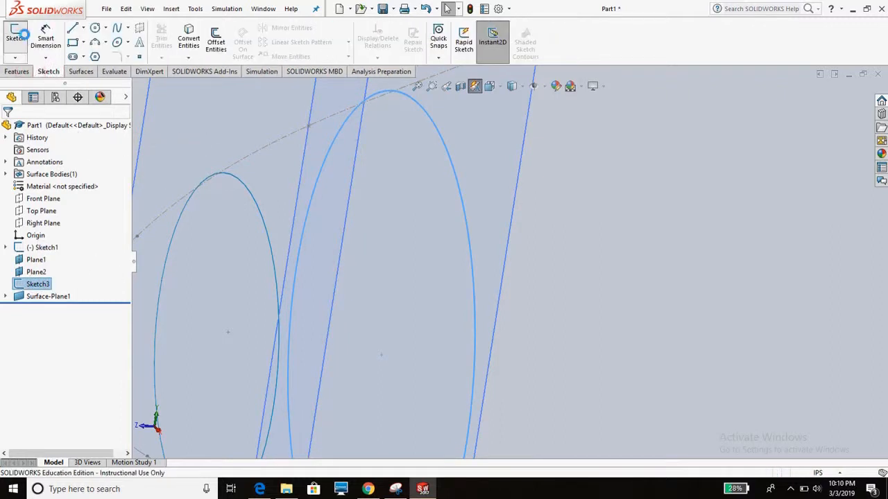
click(16, 38)
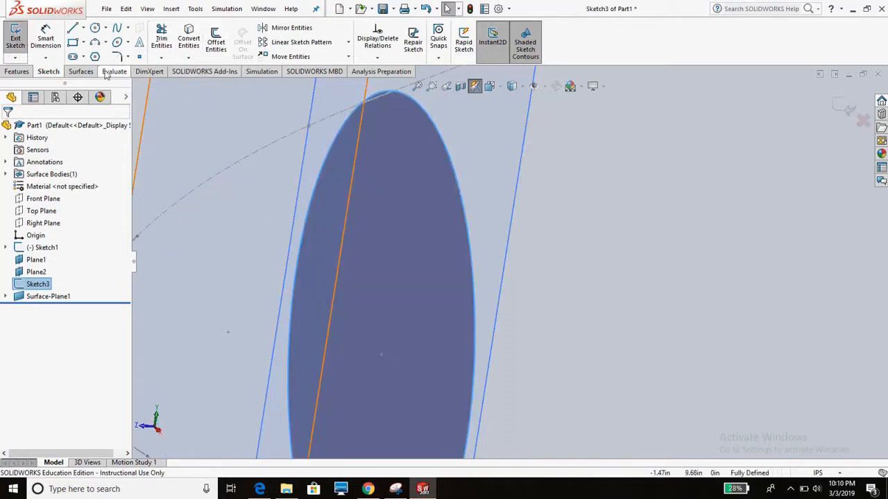
click(82, 71)
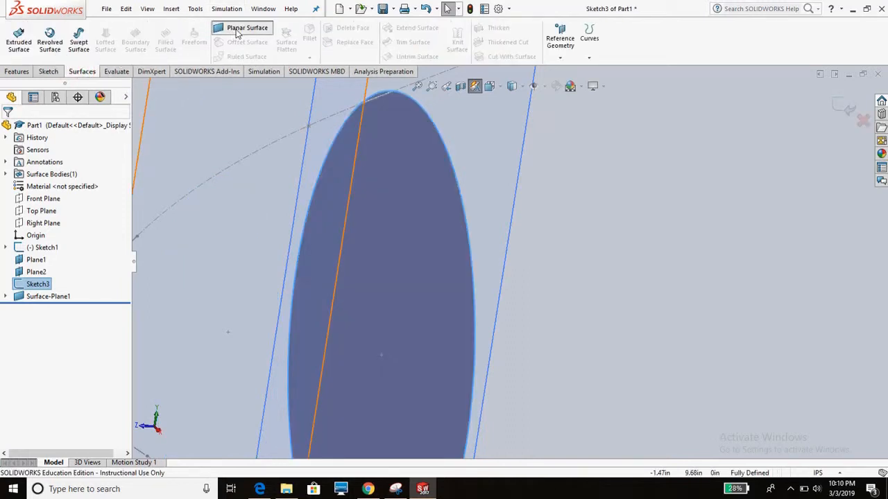
click(241, 28)
scroll(454, 135, down, 2)
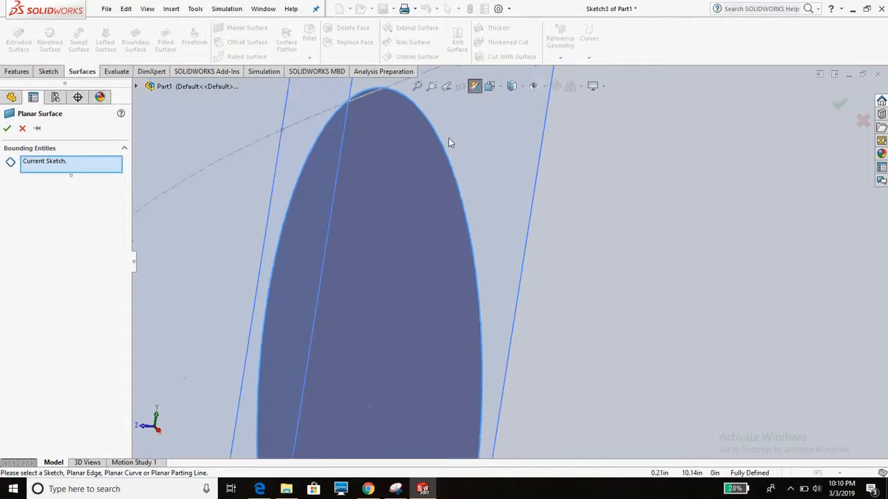
click(7, 128)
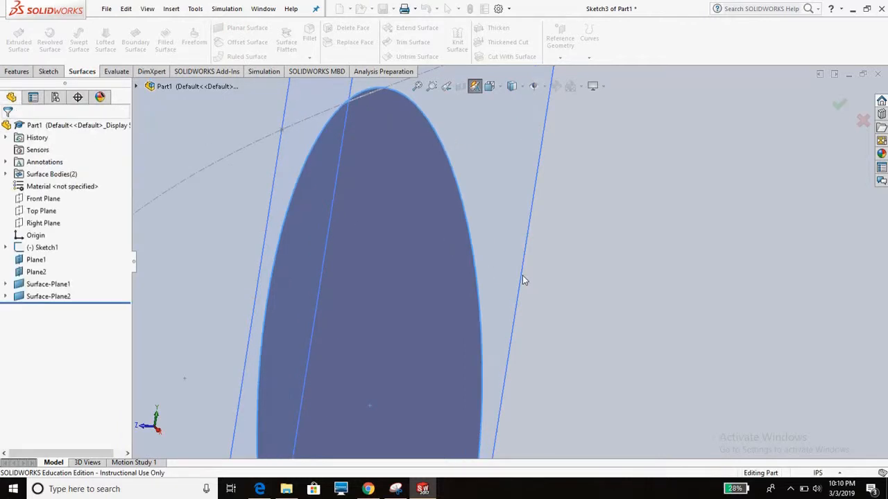
- Create a lofted surface between the circular edges of the planar rings on Plane1 and Plane2
scroll(522, 275, up, 8)
middle_drag(519, 277, 528, 260)
scroll(527, 243, down, 3)
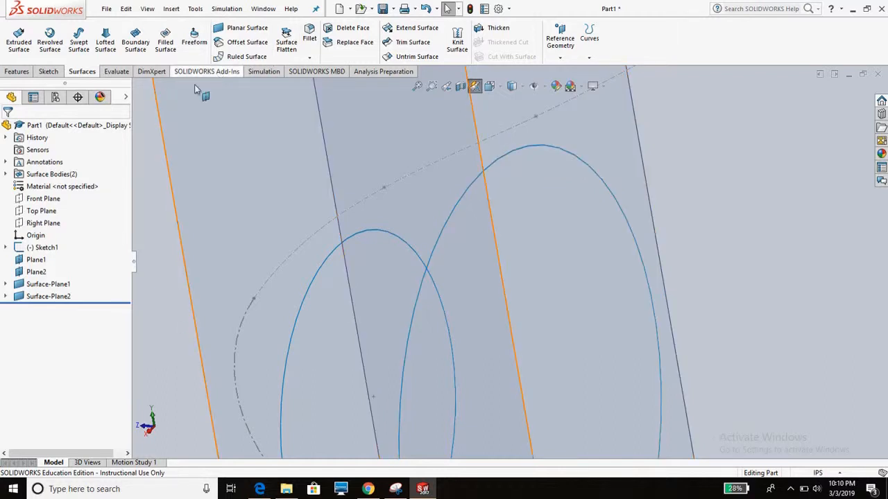
click(105, 41)
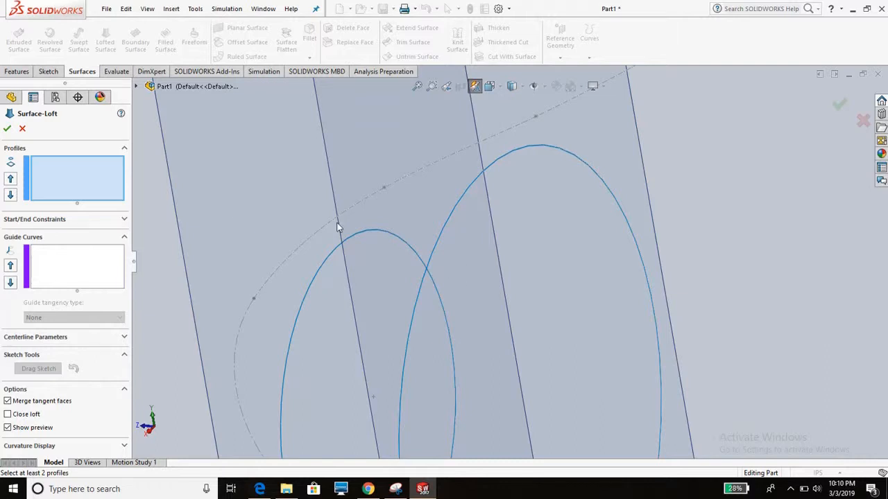
click(367, 230)
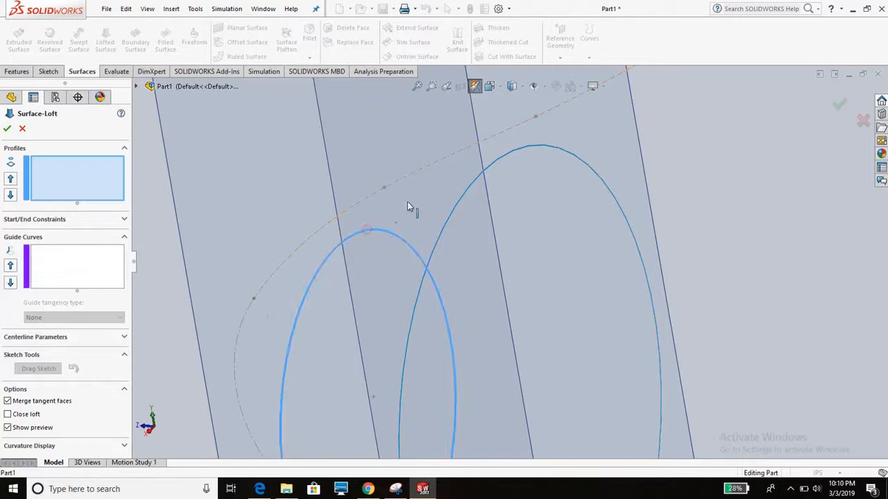
click(500, 158)
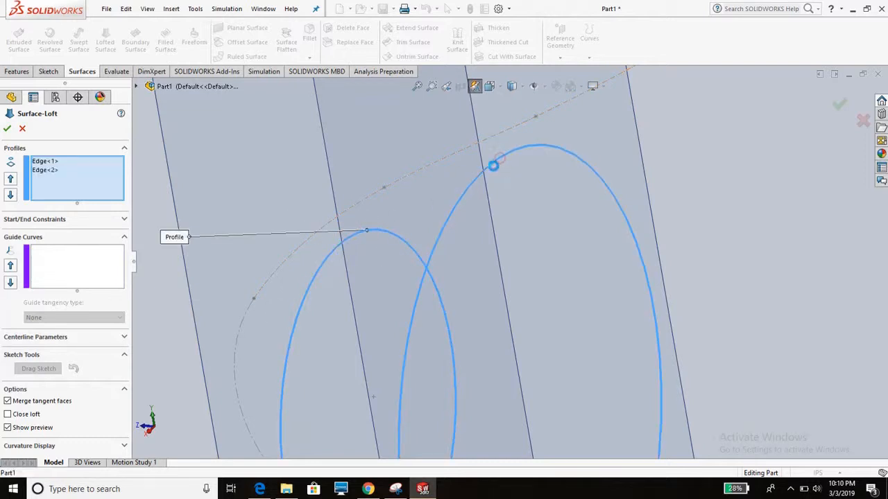
middle_drag(368, 254, 397, 248)
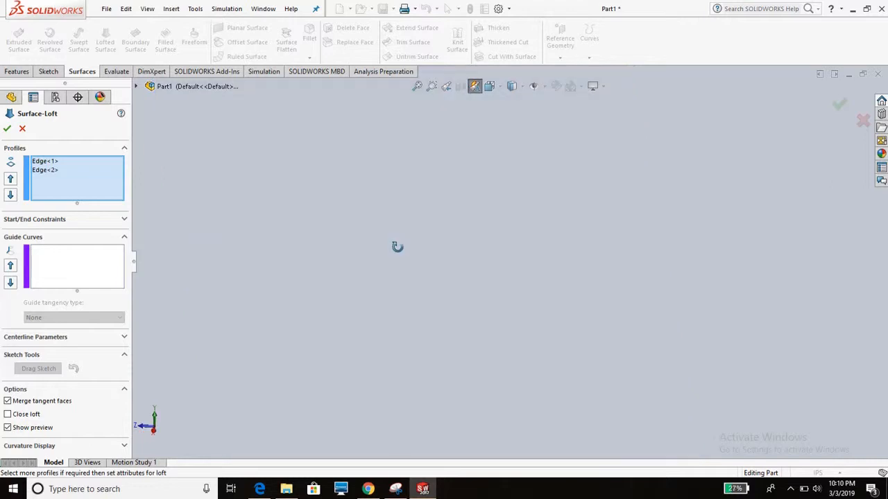
scroll(402, 248, up, 4)
scroll(401, 247, up, 3)
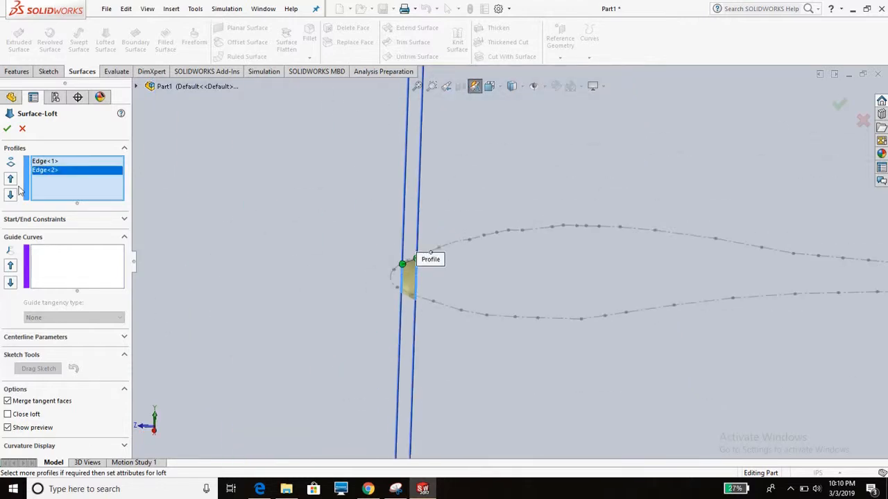
click(7, 130)
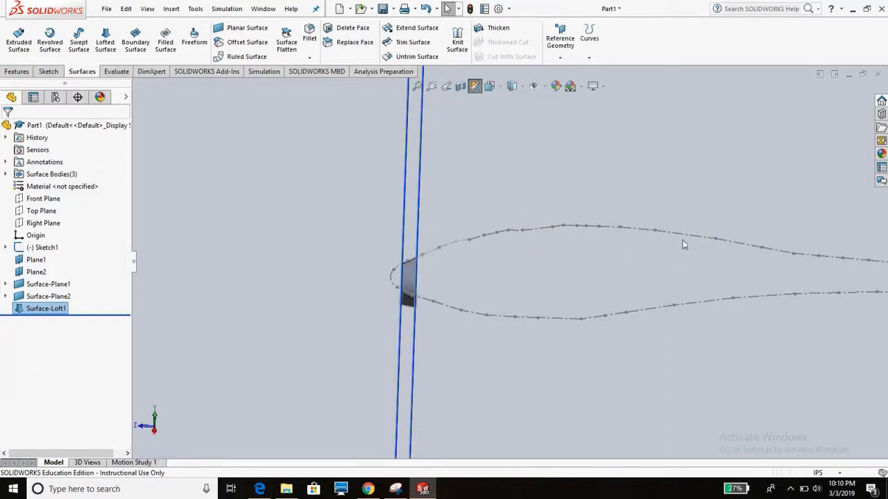
scroll(645, 266, up, 4)
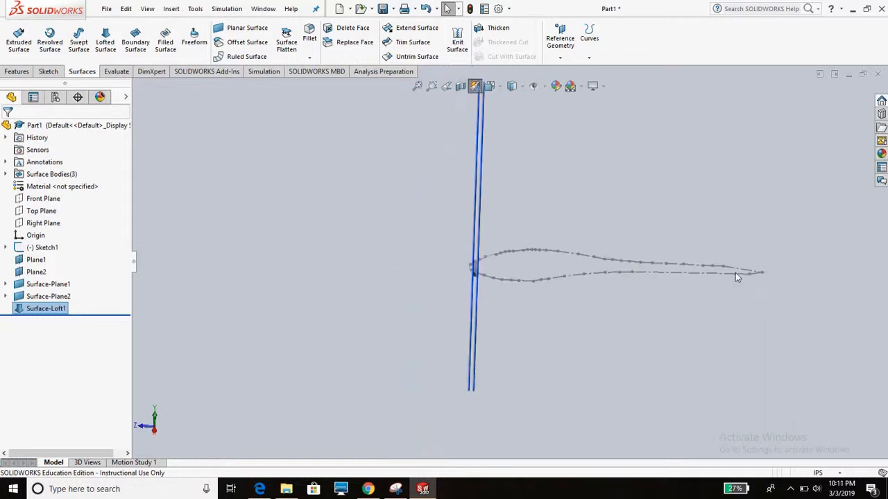
scroll(738, 271, down, 2)
scroll(409, 246, down, 3)
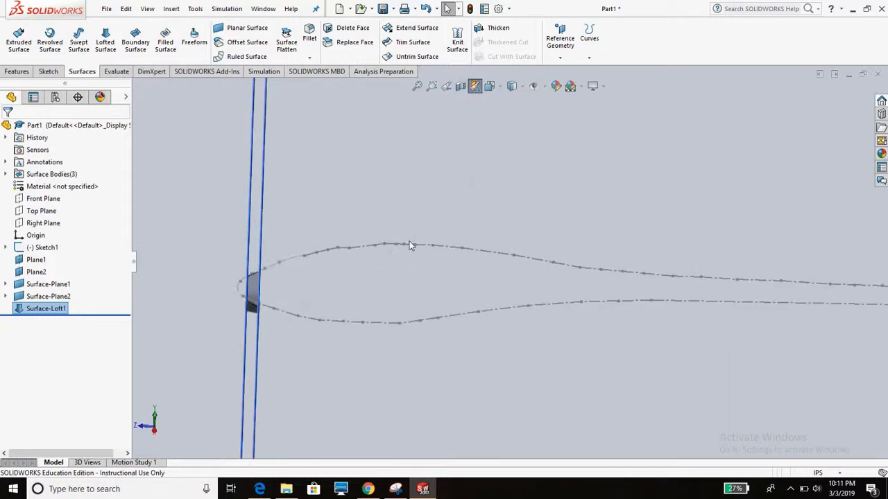
scroll(409, 265, up, 2)
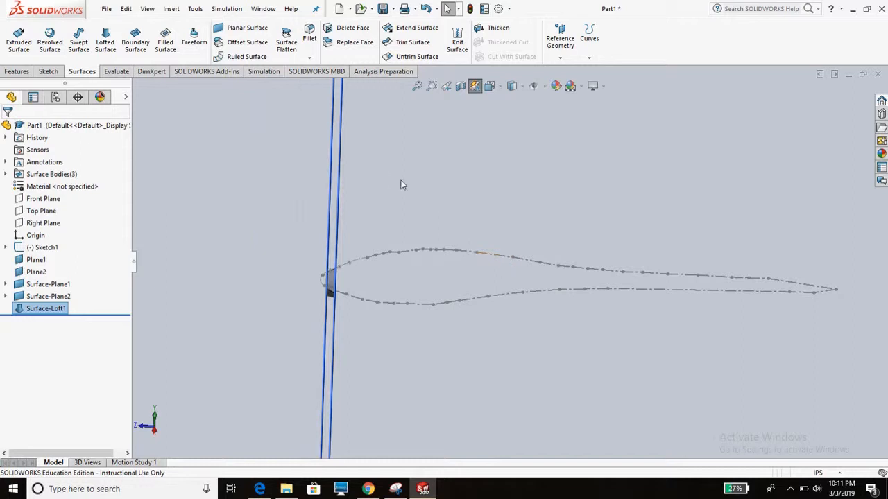
scroll(531, 267, up, 1)
middle_drag(310, 192, 335, 204)
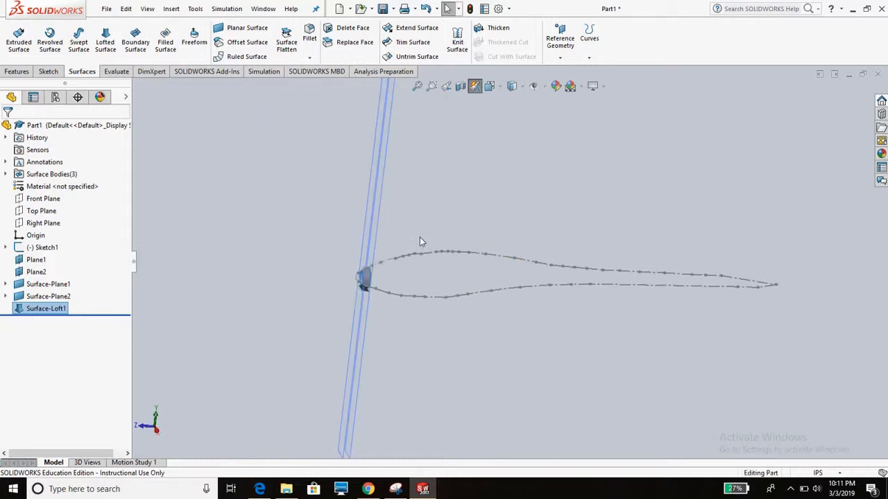
scroll(311, 185, up, 1)
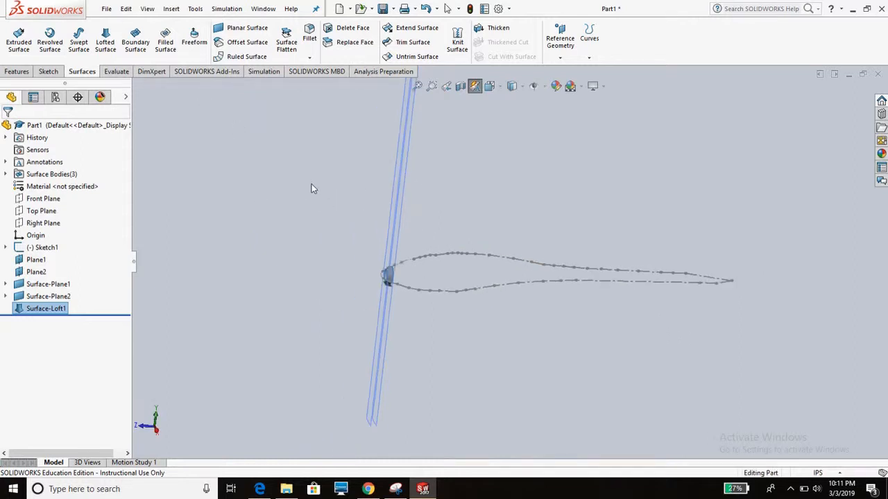
- Try to measure the distance from the nose curve to the tail point of the fuselage outline
click(117, 72)
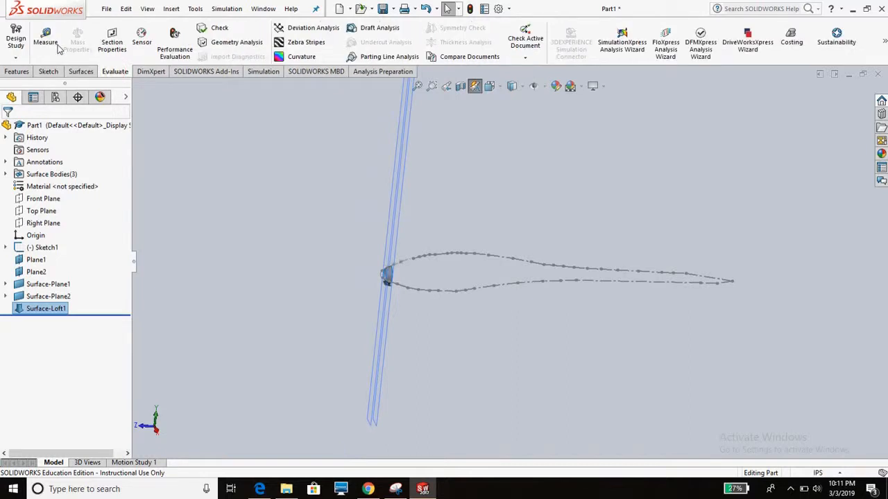
click(45, 40)
scroll(388, 260, down, 5)
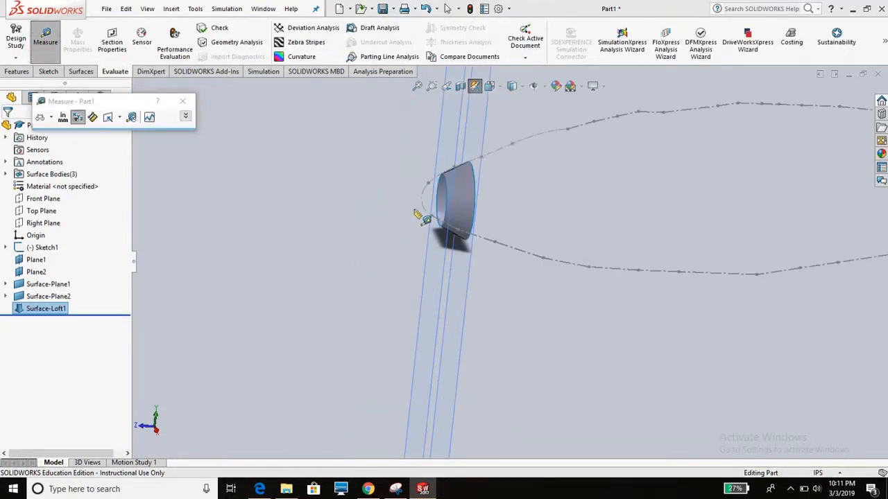
middle_drag(430, 199, 708, 254)
scroll(787, 293, down, 3)
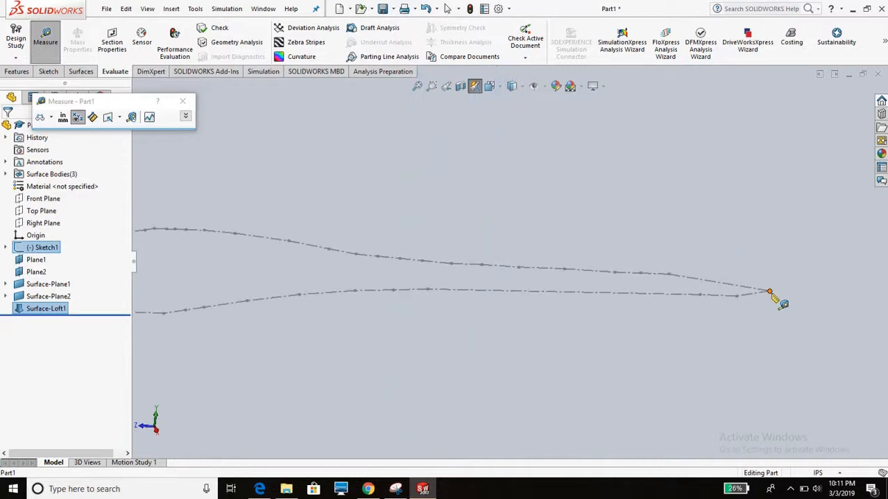
scroll(562, 341, up, 4)
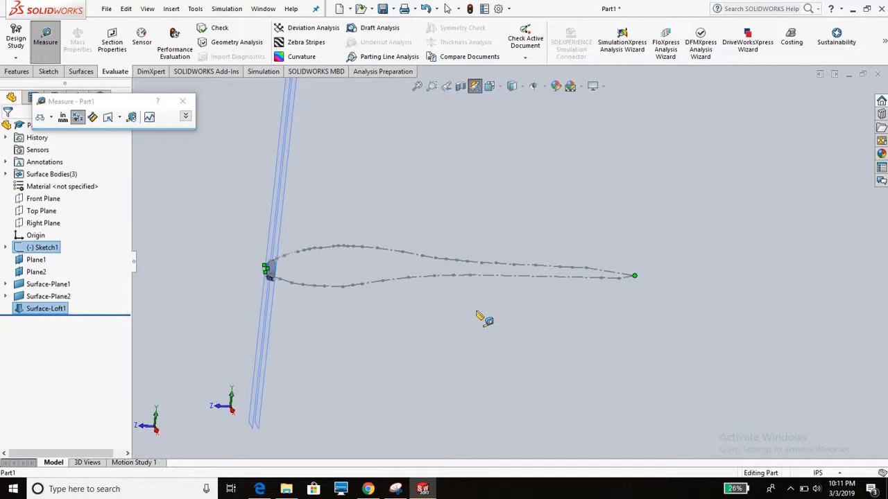
click(183, 101)
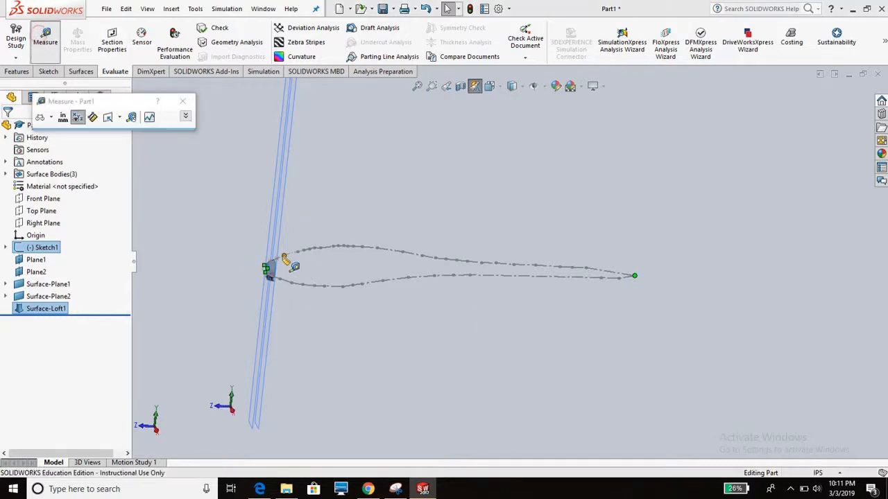
scroll(287, 281, down, 7)
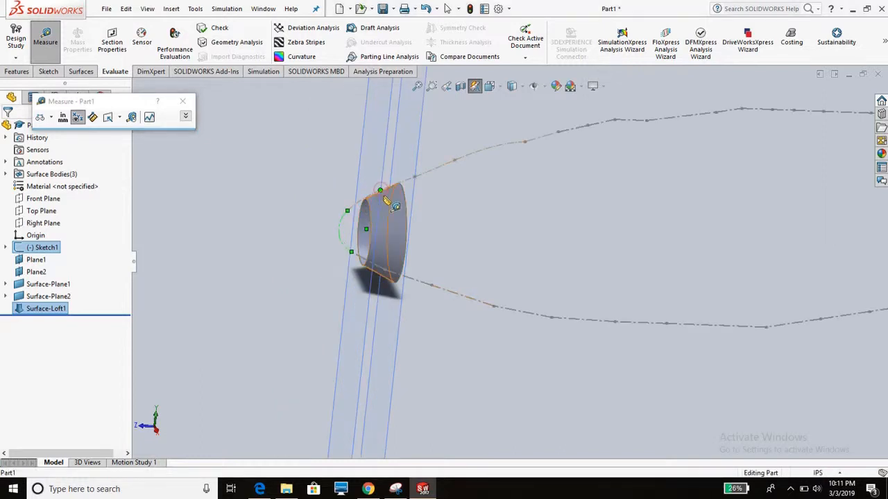
key(Escape)
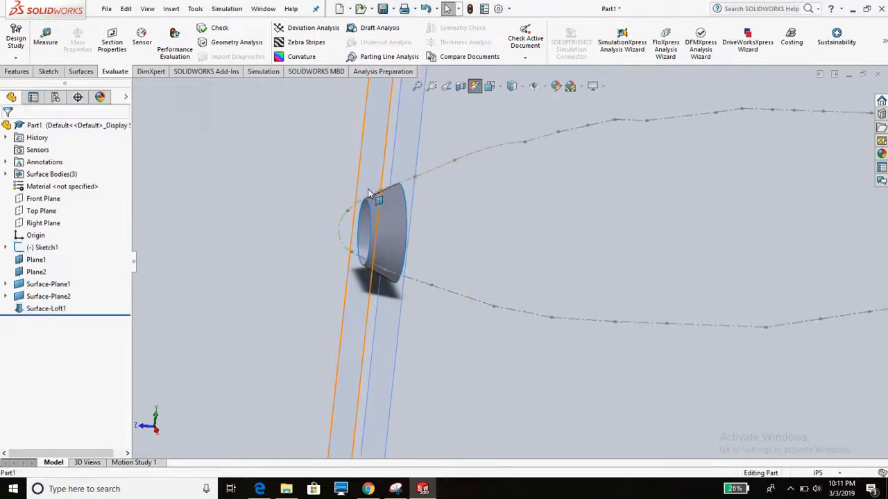
- Measure the distance from the upper outline point at the nose loft to the tail point, and close the measurement
click(58, 40)
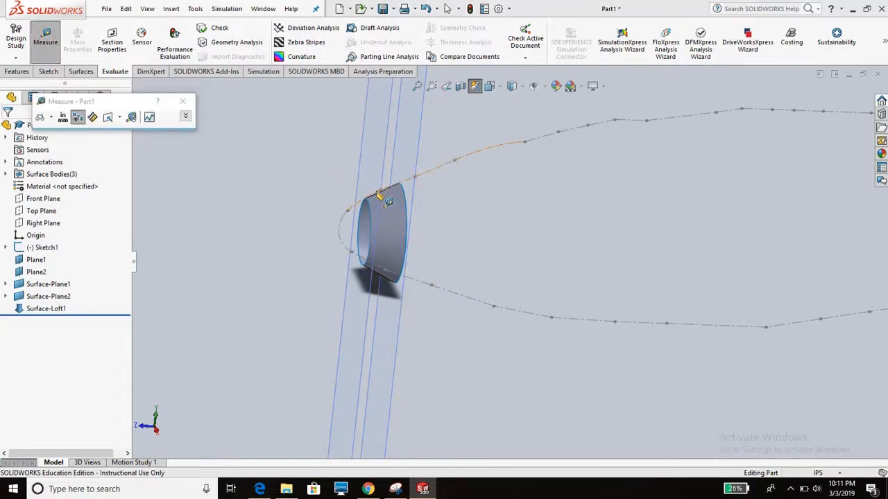
click(381, 191)
scroll(387, 199, up, 8)
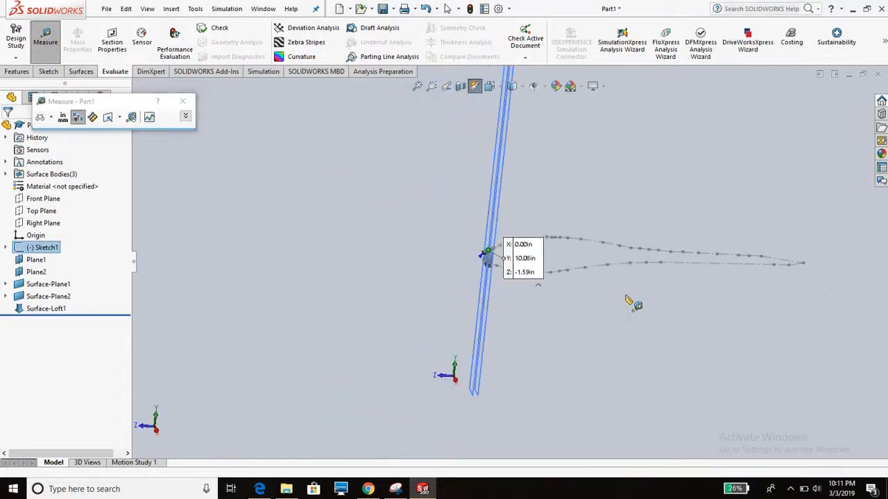
click(804, 263)
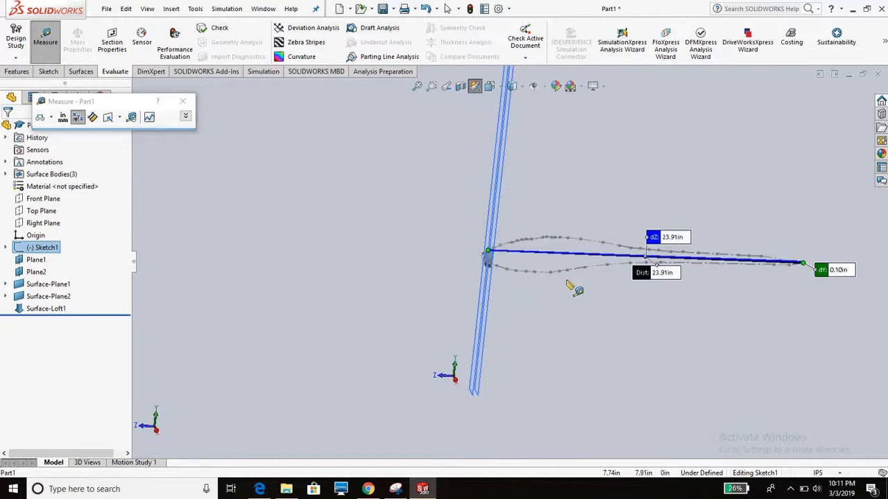
middle_drag(573, 287, 546, 272)
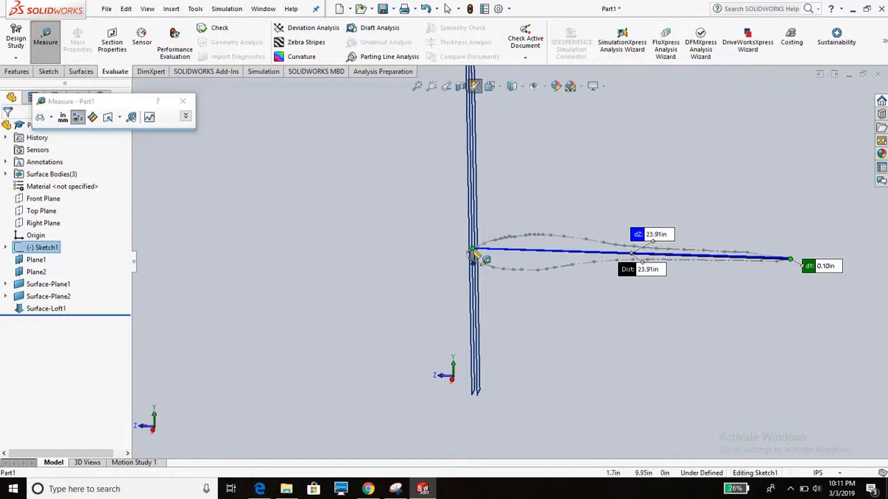
scroll(491, 266, down, 3)
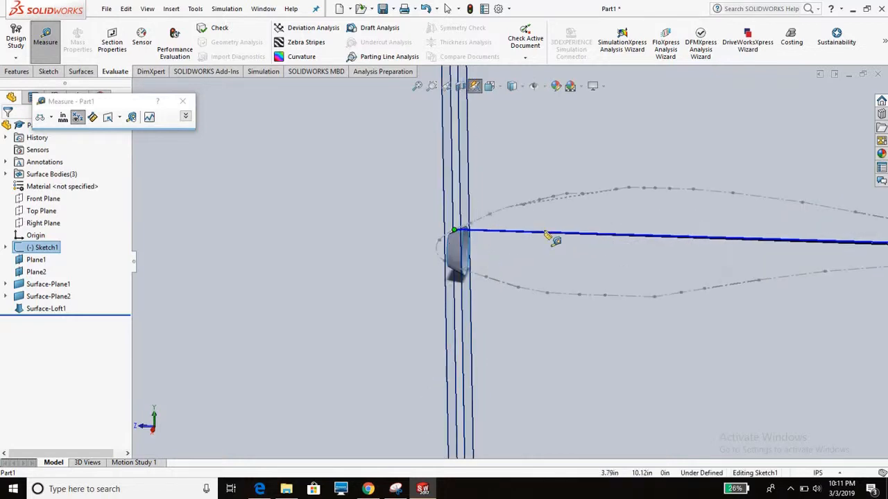
scroll(487, 229, up, 5)
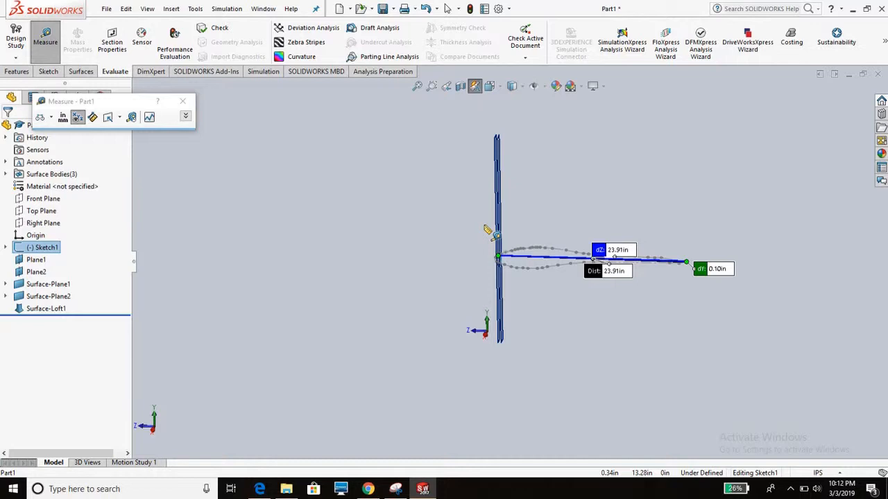
click(46, 34)
click(50, 71)
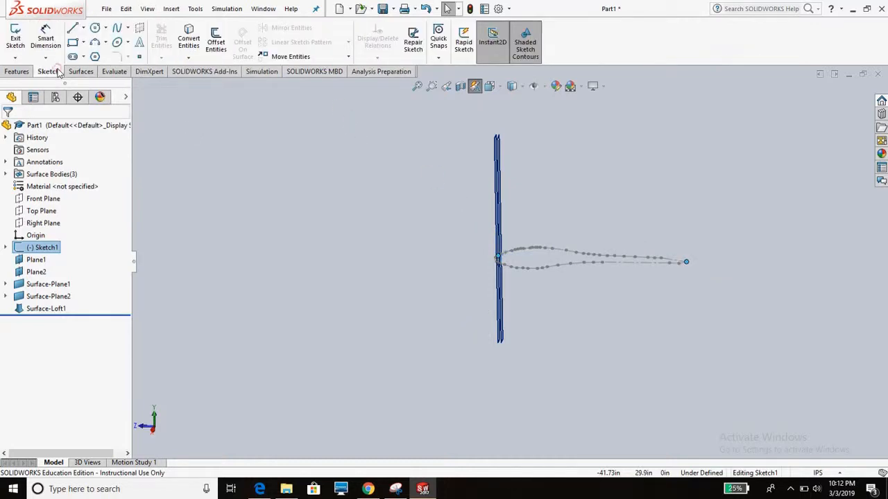
- Switch to Chrome and search Google in a new tab for "how to scale in solidworks"
click(368, 490)
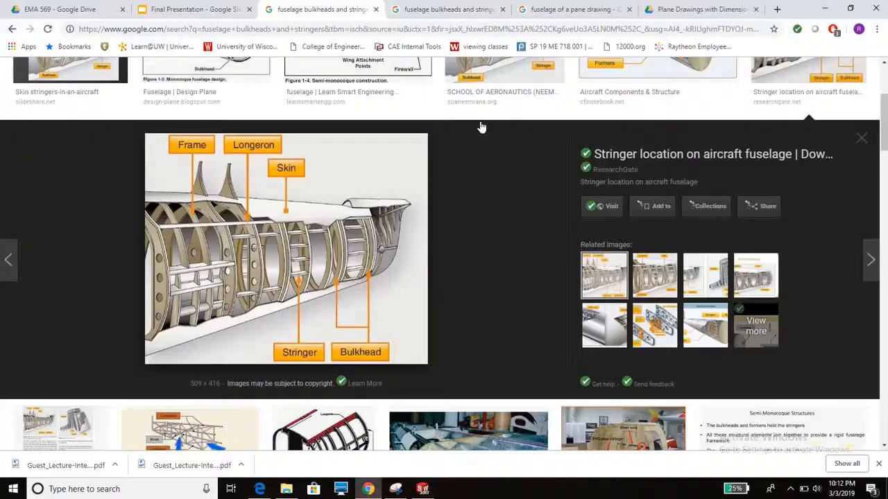
click(777, 9)
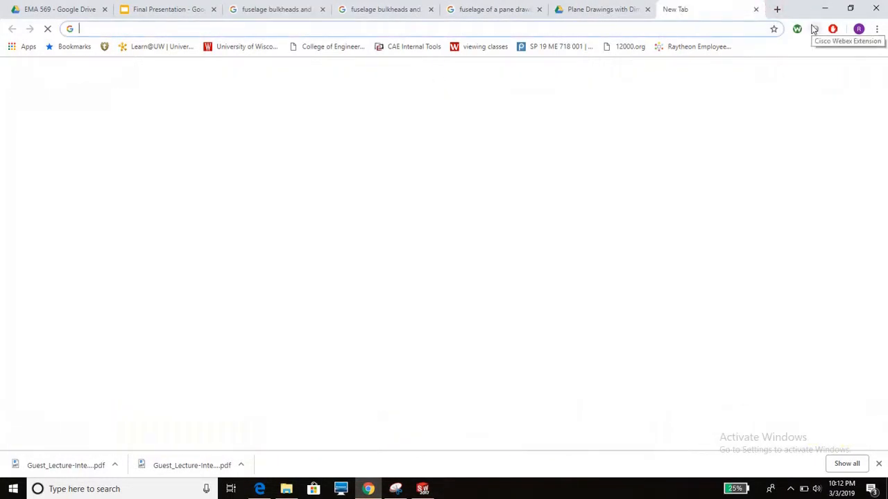
text(how)
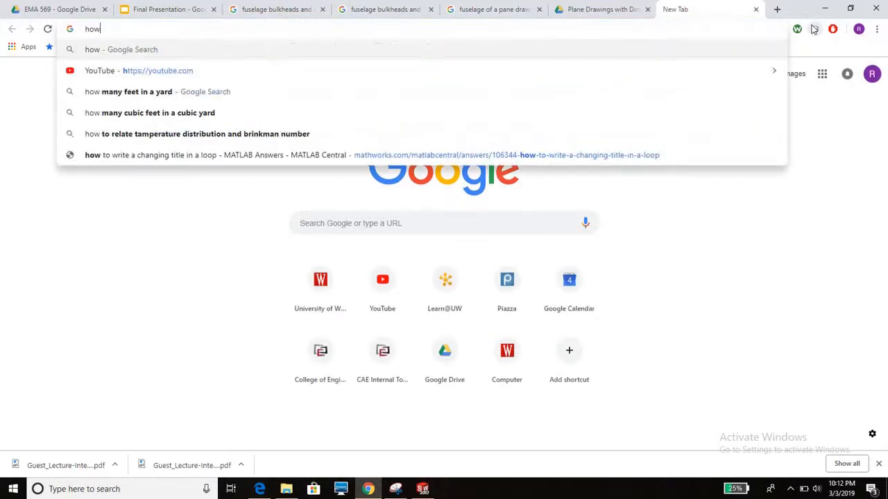
text( to scale)
key(Return)
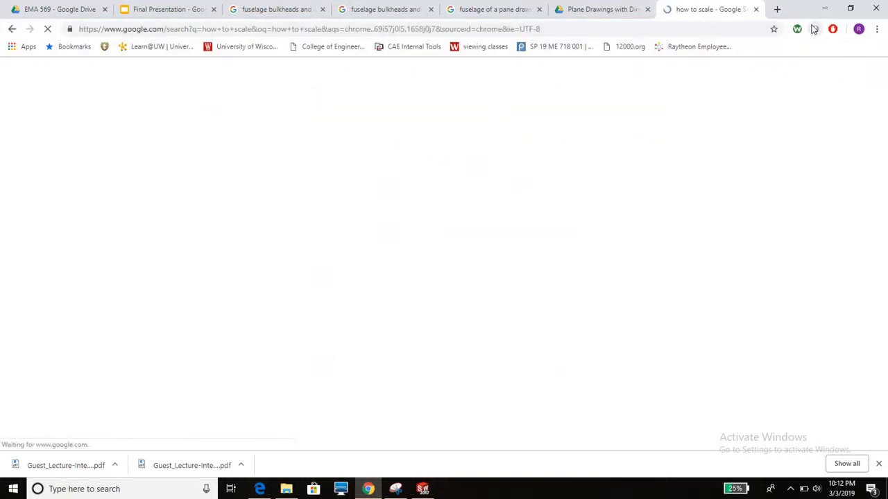
click(235, 79)
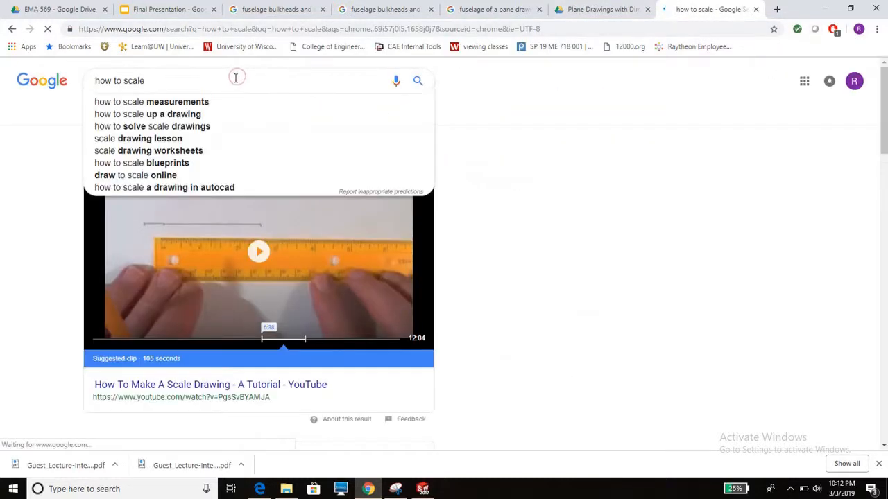
text(in solidworks)
key(BackSpace)
key(BackSpace)
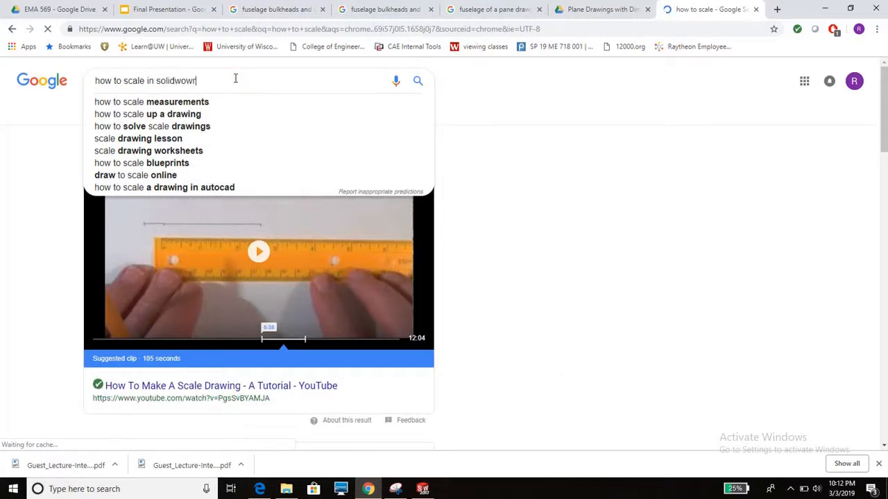
text(ks)
key(Return)
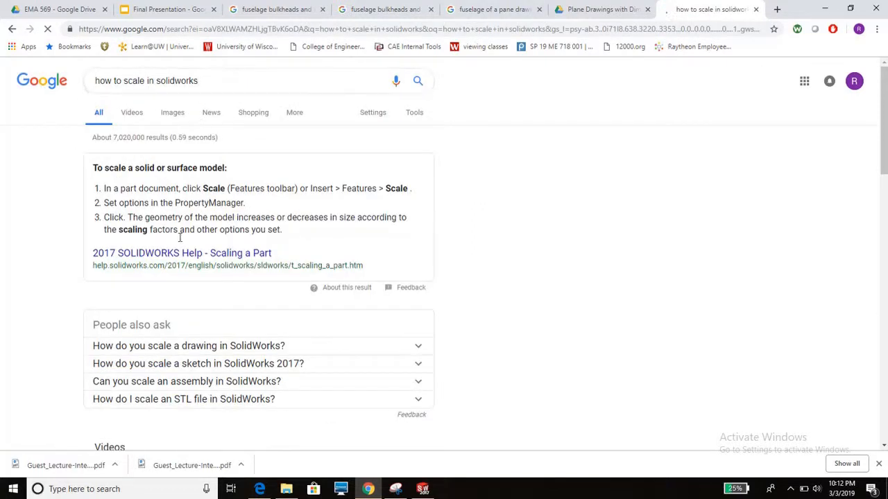